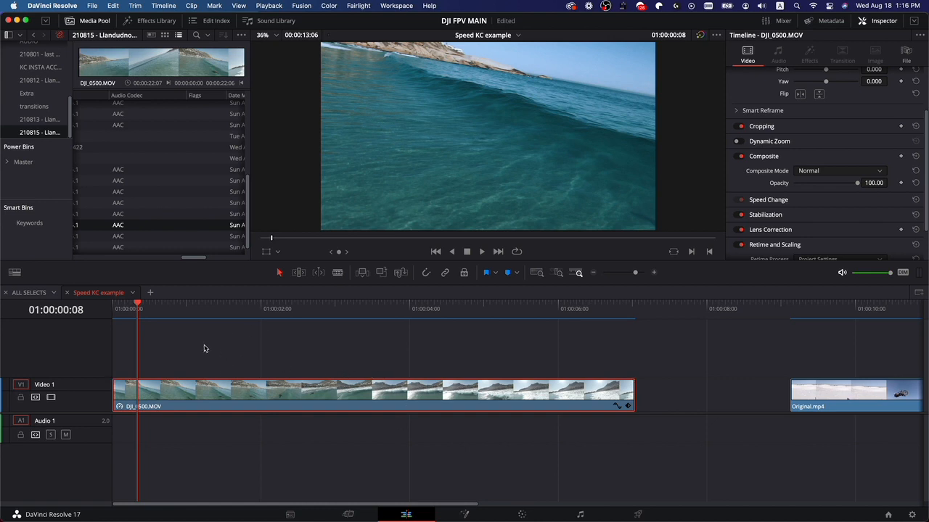
Check the video frame rate of the DJI_0500.MOV clip in its clip attributes.
{"action": "left_click_drag", "start_coordinate": [141, 305], "coordinate": [209, 325]}
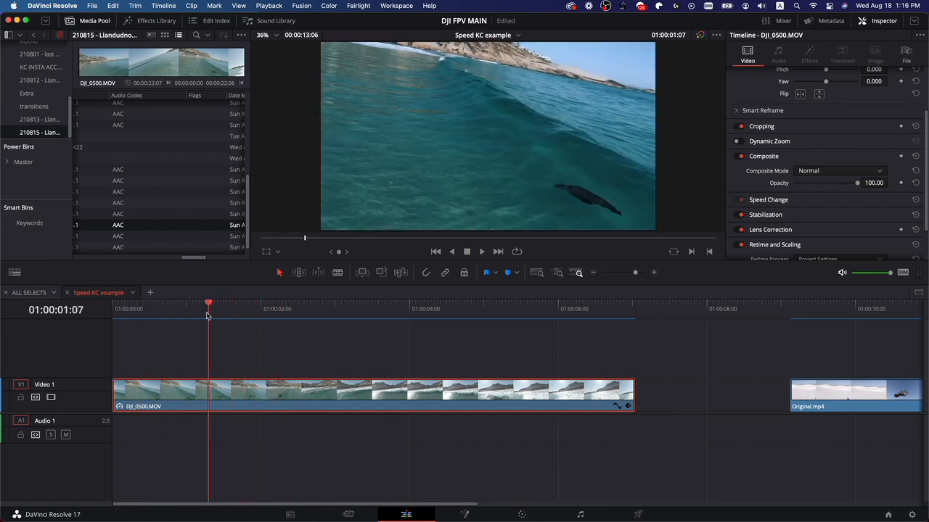
{"action": "double_click", "coordinate": [241, 389]}
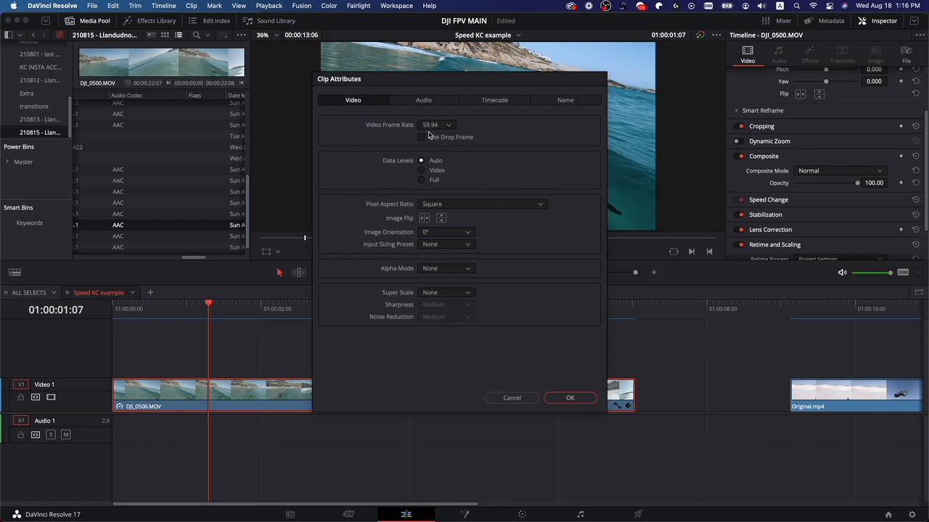
{"action": "left_click", "coordinate": [570, 398]}
{"action": "right_click", "coordinate": [472, 391]}
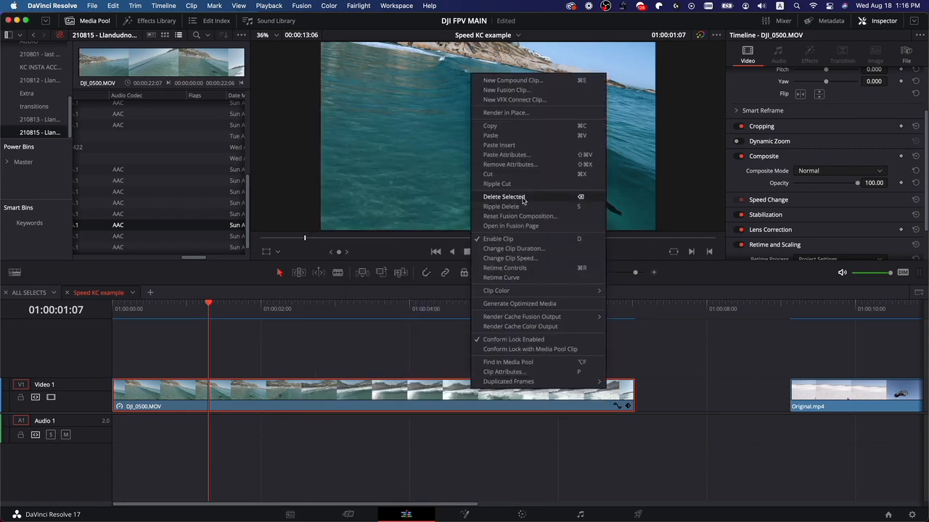
{"action": "mouse_move", "coordinate": [532, 291]}
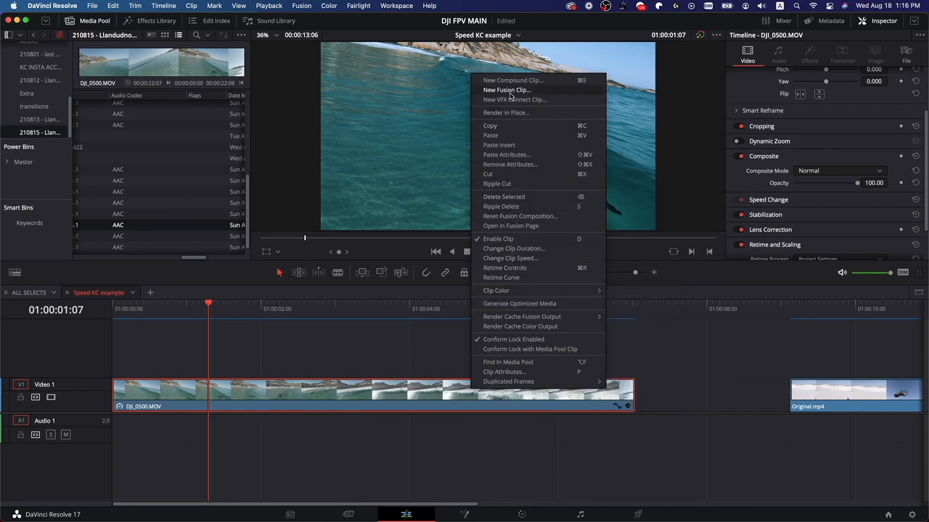
{"action": "left_click", "coordinate": [409, 348]}
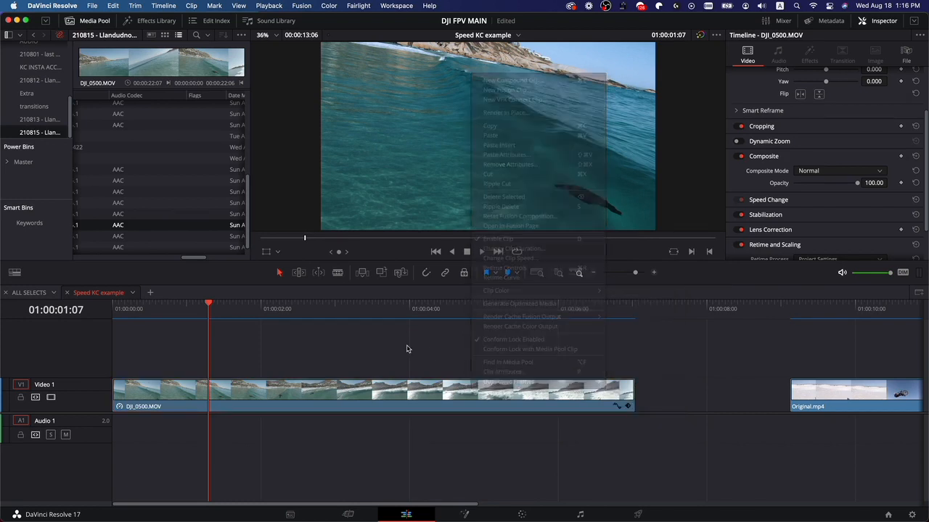
Try slowing the DJI_0500.MOV clip to 40% speed with Ripple sequence enabled, and undo the change.
{"action": "left_click", "coordinate": [234, 307]}
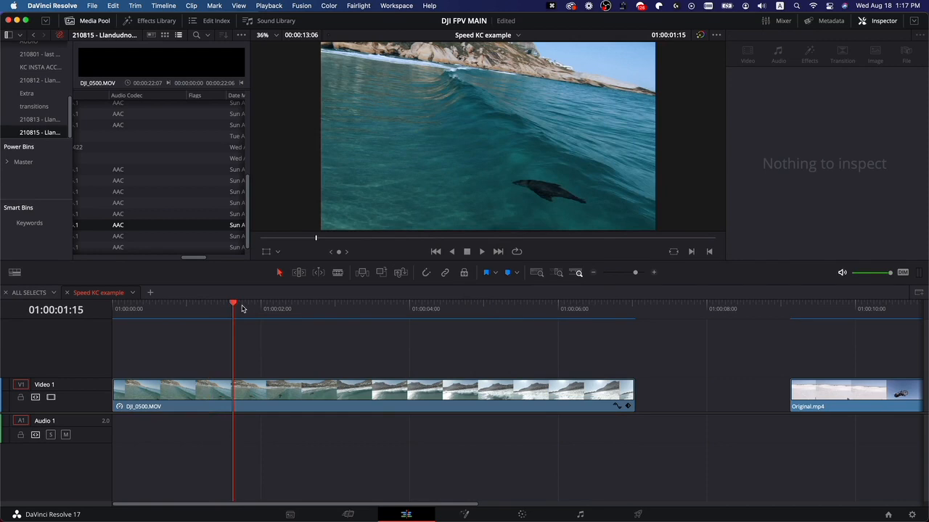
{"action": "left_click", "coordinate": [274, 384]}
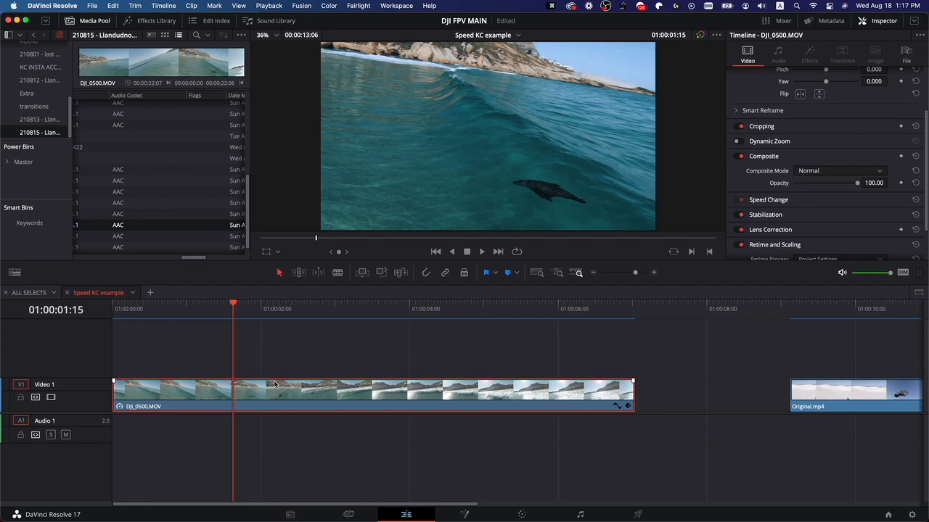
{"action": "key", "text": "r"}
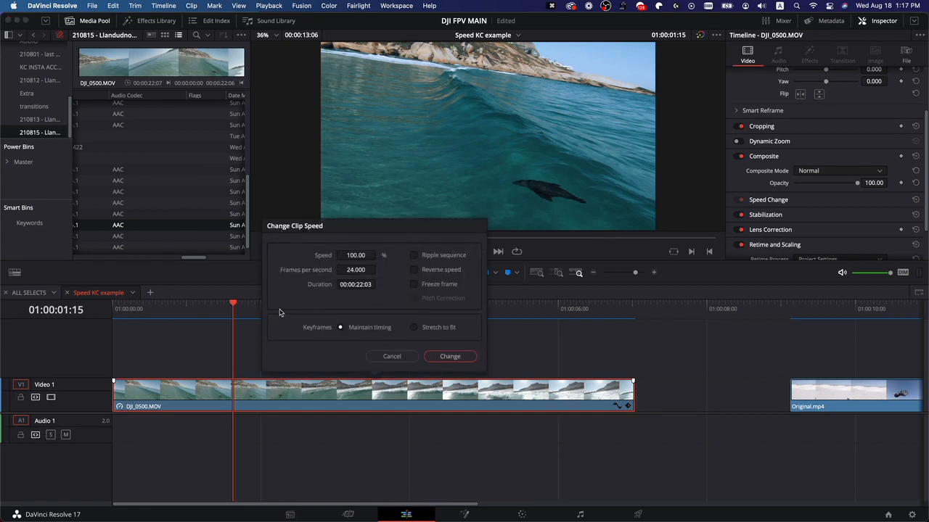
{"action": "left_click", "coordinate": [368, 255]}
{"action": "type", "text": "40"}
{"action": "left_click", "coordinate": [416, 256]}
{"action": "left_click", "coordinate": [450, 356]}
{"action": "key", "text": "minus"}
{"action": "key", "text": "minus"}
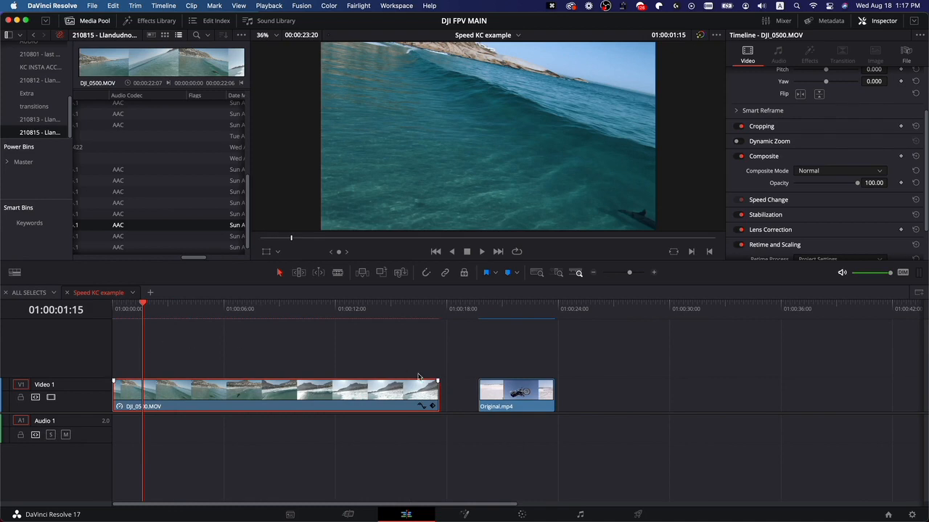
{"action": "mouse_move", "coordinate": [480, 381]}
{"action": "left_mouse_down"}
{"action": "mouse_move", "coordinate": [505, 382]}
{"action": "mouse_move", "coordinate": [485, 364]}
{"action": "left_mouse_up"}
{"action": "key", "text": "super+z"}
Try 40% speed on the DJI_0500.MOV clip with Ripple sequence disabled, and undo the change.
{"action": "key", "text": "r"}
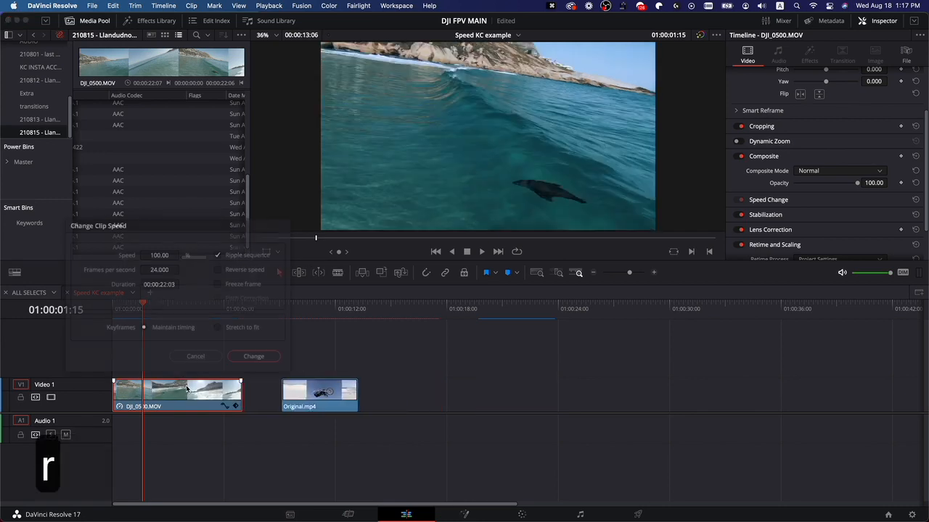
{"action": "left_click", "coordinate": [218, 257]}
{"action": "left_click", "coordinate": [169, 256]}
{"action": "double_click", "coordinate": [170, 255]}
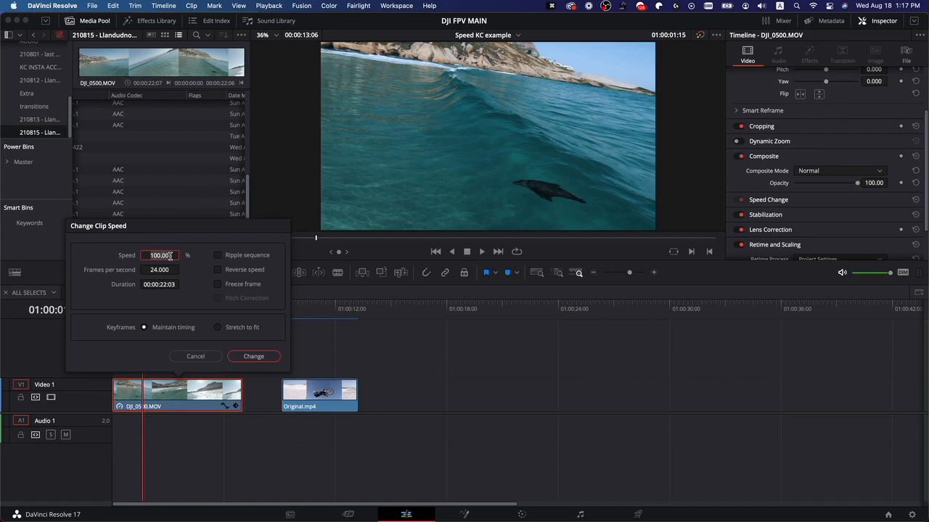
{"action": "type", "text": "40"}
{"action": "key", "text": "Return"}
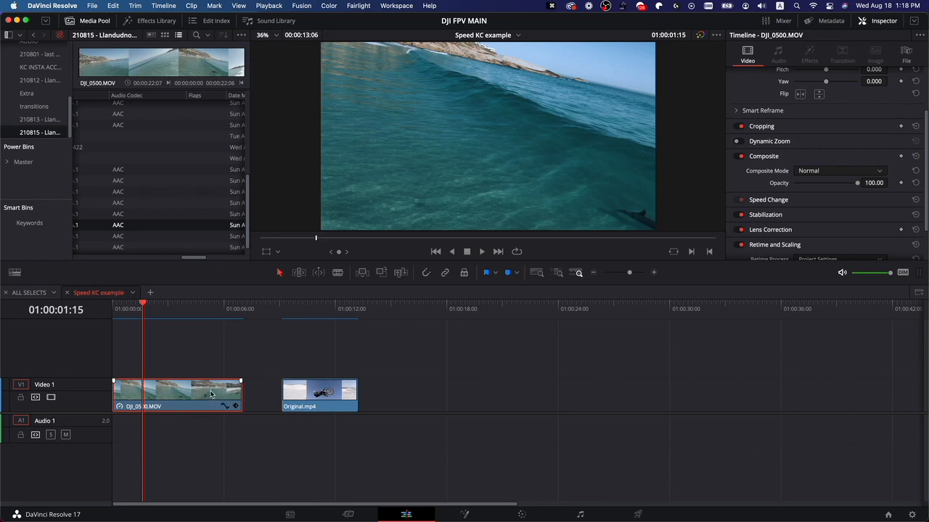
{"action": "key", "text": "super+z"}
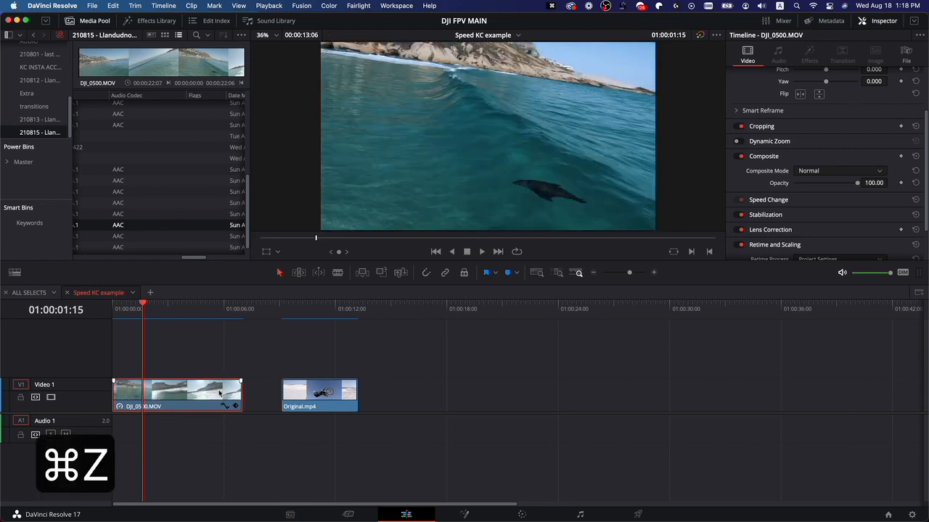
Set the DJI_0500.MOV clip's speed to 40% again, with Ripple sequence re-enabled.
{"action": "key", "text": "r"}
{"action": "left_click", "coordinate": [217, 255]}
{"action": "left_click", "coordinate": [167, 256]}
{"action": "double_click", "coordinate": [168, 255]}
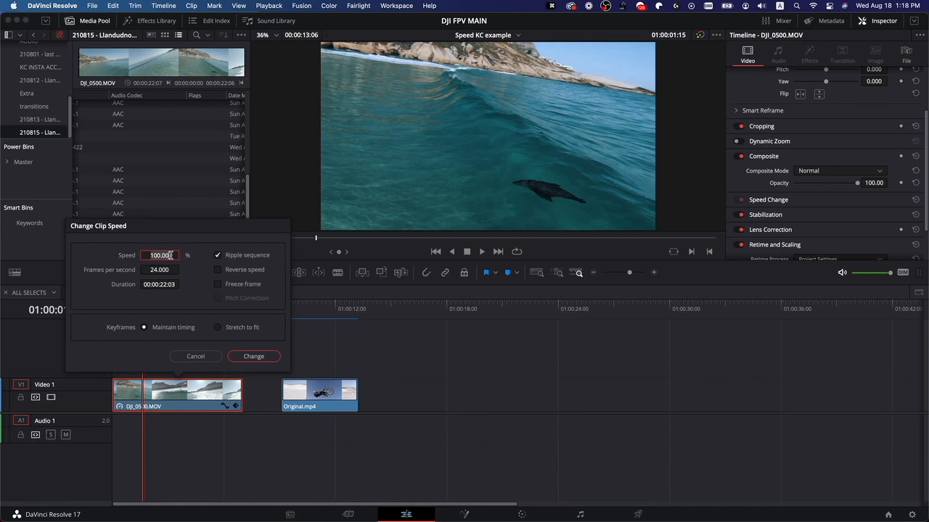
{"action": "type", "text": "40"}
{"action": "key", "text": "Return"}
Play and scrub through the slowed DJI_0500.MOV clip from near its start to review the motion.
{"action": "left_click_drag", "start_coordinate": [183, 304], "coordinate": [128, 310]}
{"action": "key", "text": "space"}
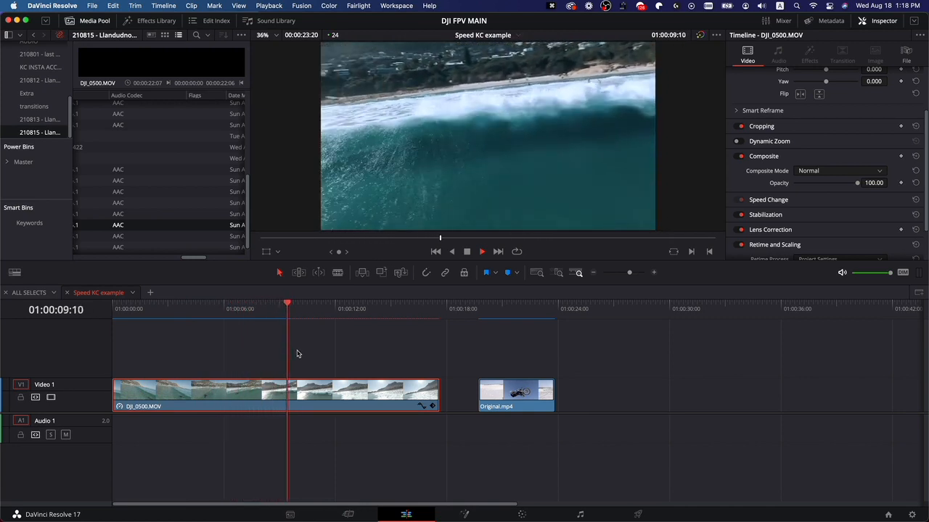
{"action": "key", "text": "space"}
{"action": "left_click_drag", "start_coordinate": [266, 310], "coordinate": [145, 312]}
{"action": "key", "text": "equal"}
{"action": "key", "text": "equal"}
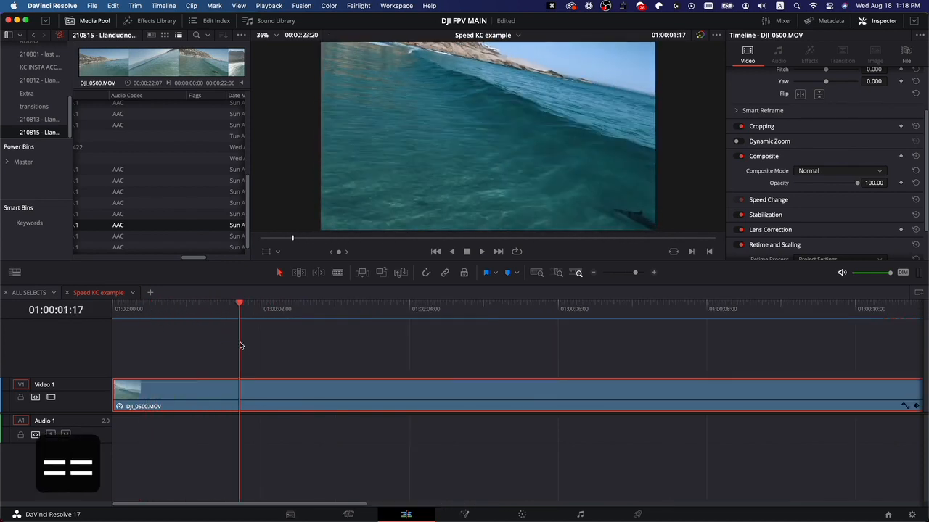
{"action": "left_click_drag", "start_coordinate": [247, 313], "coordinate": [388, 321]}
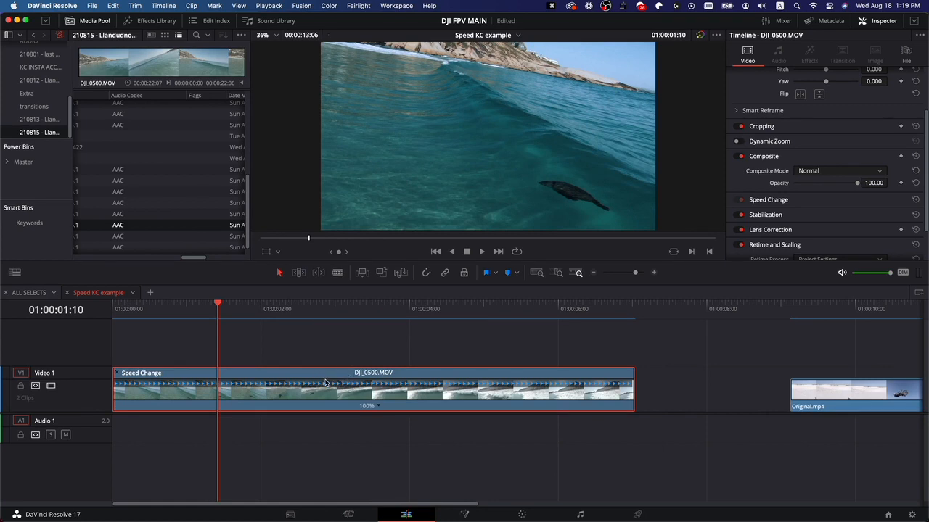
Add a speed point to the DJI_0500.MOV clip at 01:00:01:11.
{"action": "left_click_drag", "start_coordinate": [219, 307], "coordinate": [187, 380]}
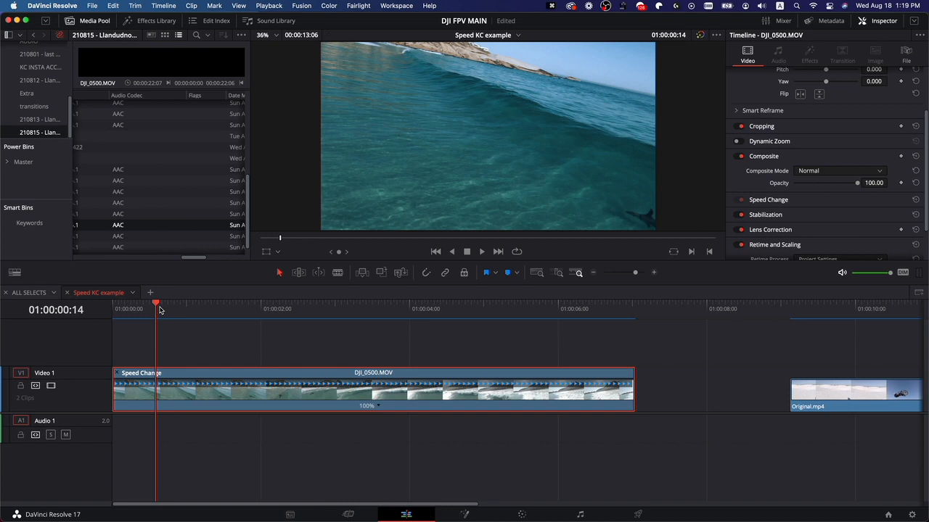
{"action": "left_click_drag", "start_coordinate": [164, 310], "coordinate": [221, 310]}
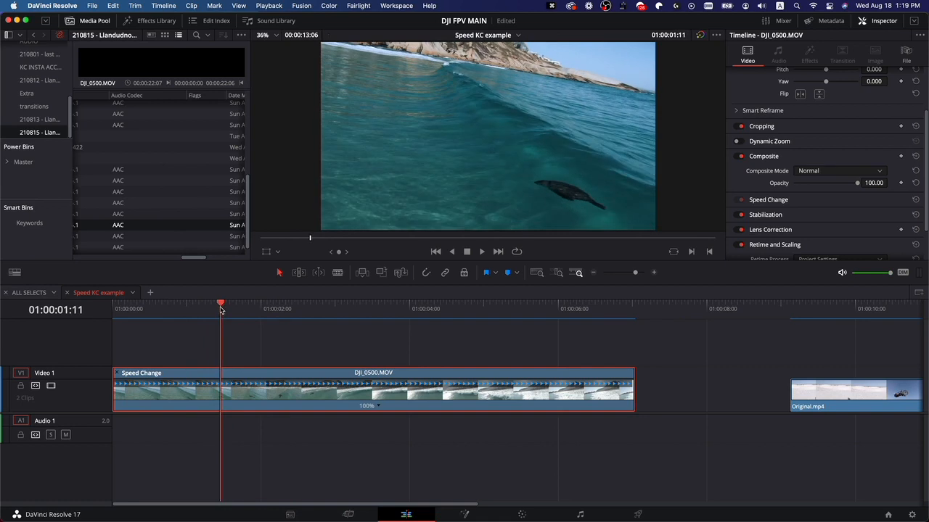
{"action": "left_click", "coordinate": [378, 406]}
{"action": "left_click", "coordinate": [410, 418]}
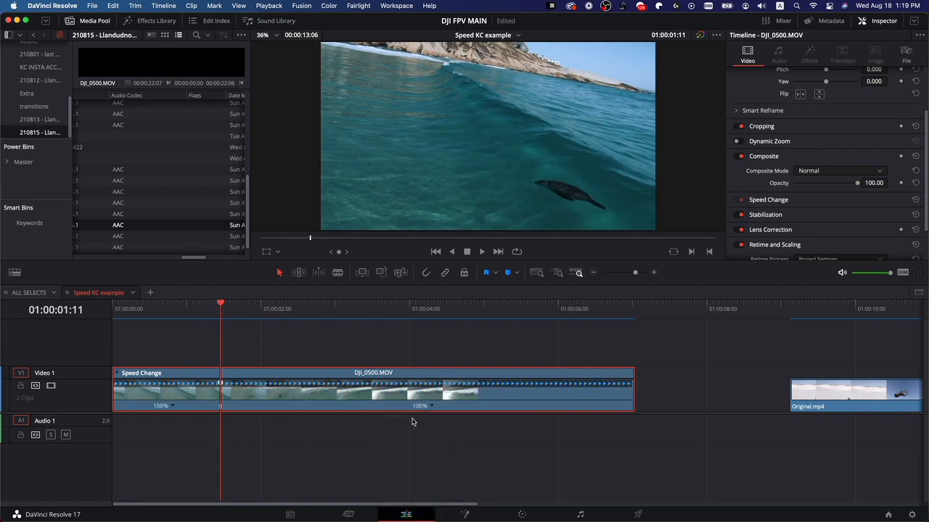
Add a second speed point to the DJI_0500.MOV clip at 01:00:02:02.
{"action": "key", "text": "equal"}
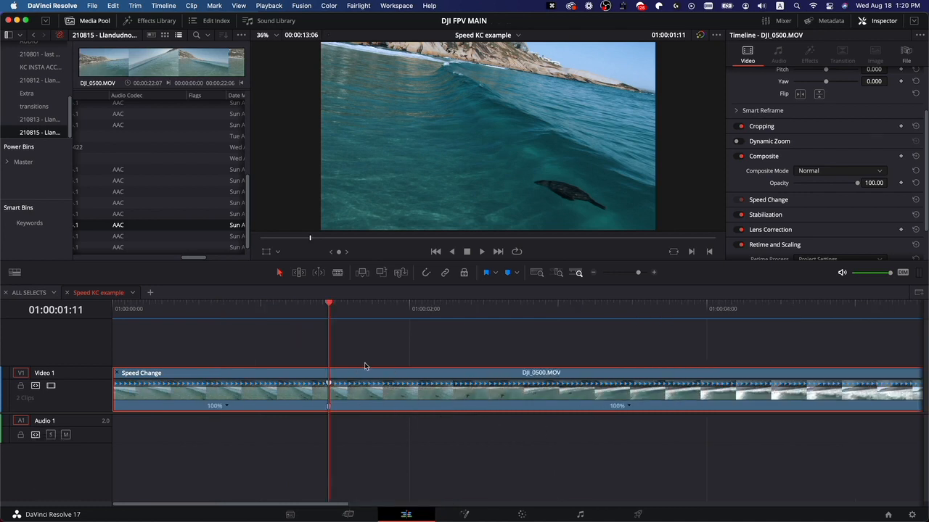
{"action": "key", "text": "minus"}
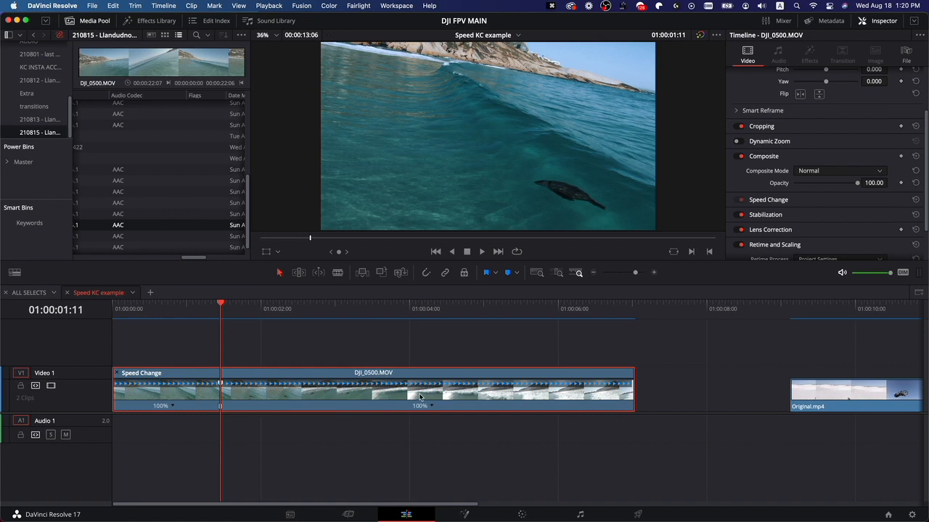
{"action": "left_click_drag", "start_coordinate": [221, 304], "coordinate": [267, 302]}
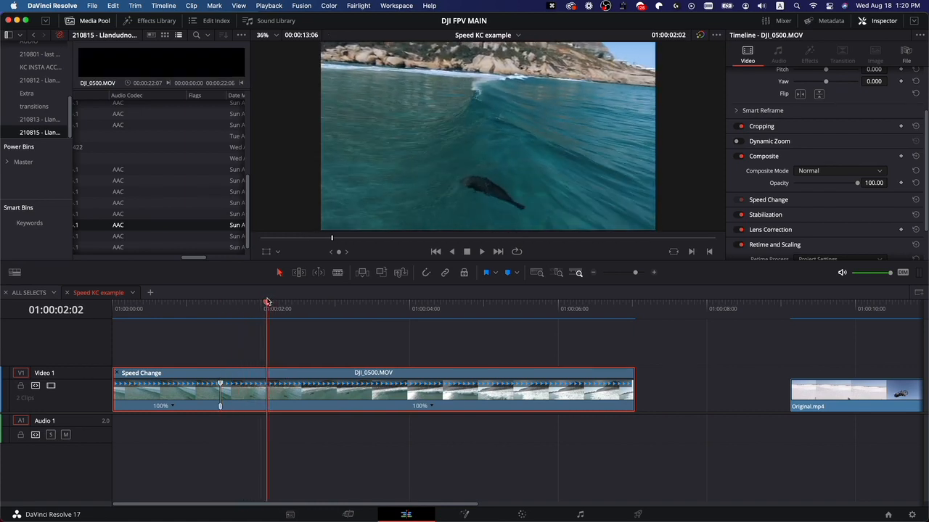
{"action": "left_click", "coordinate": [432, 407]}
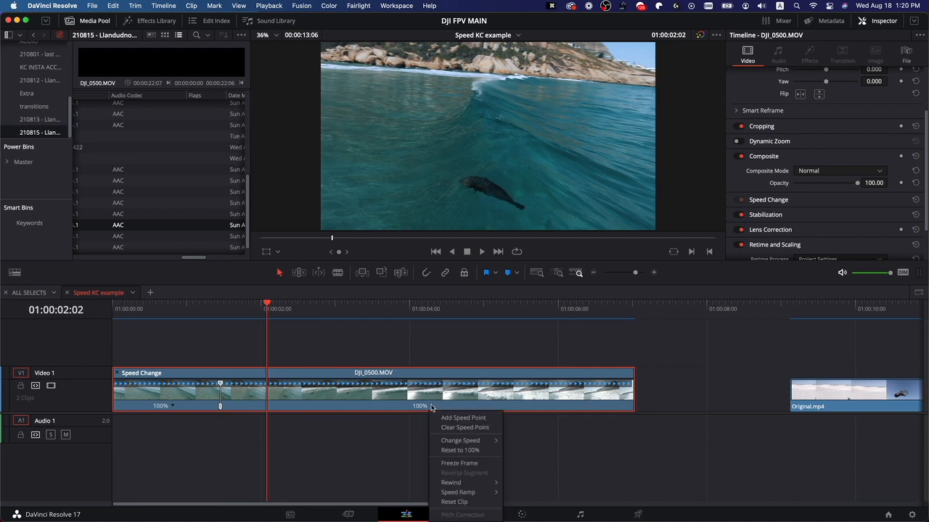
{"action": "left_click", "coordinate": [444, 416]}
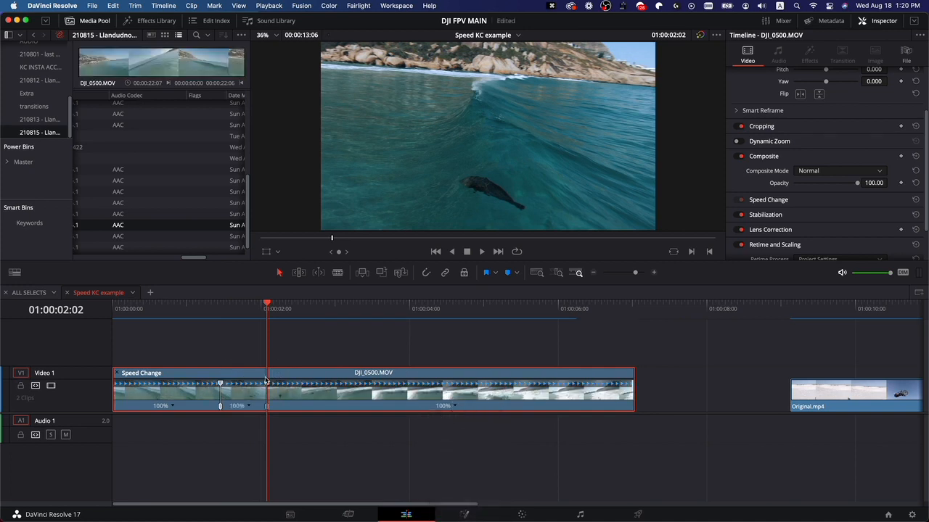
Shift the second speed point a few frames towards the clip's end, keeping it short of 01:00:02:11.
{"action": "key", "text": "equal"}
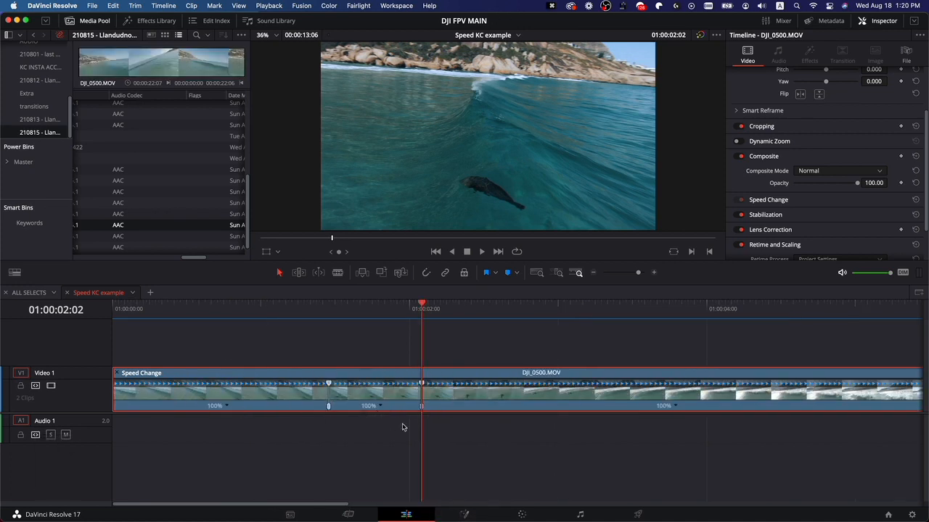
{"action": "left_click_drag", "start_coordinate": [425, 307], "coordinate": [478, 310]}
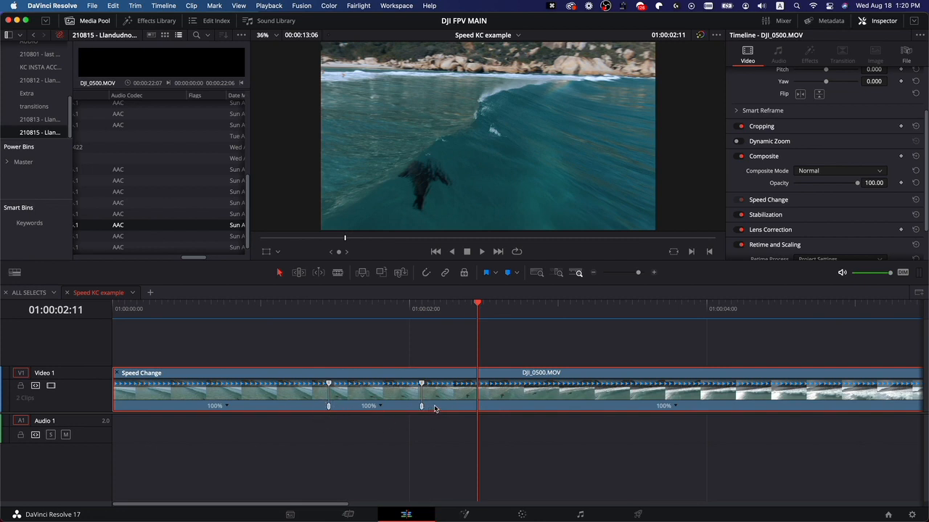
{"action": "left_click_drag", "start_coordinate": [423, 410], "coordinate": [444, 407]}
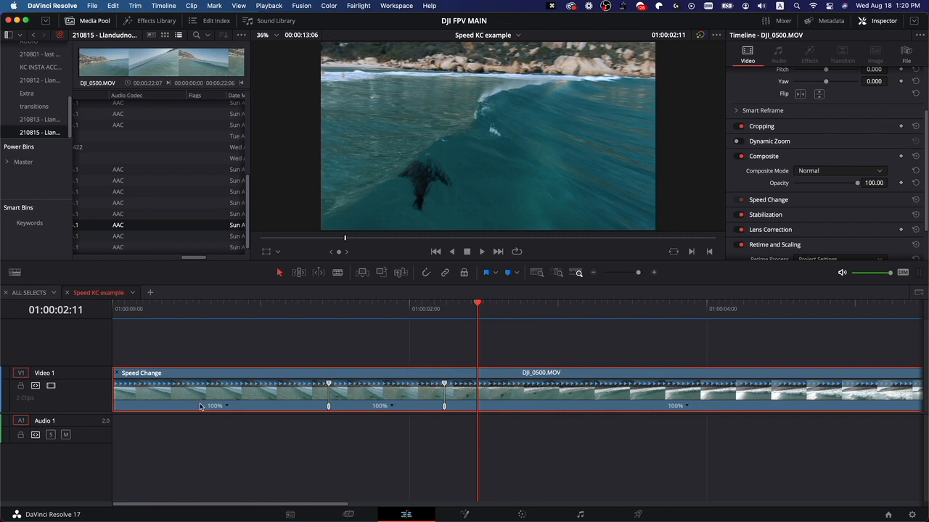
Set the speed of the segment between the two speed points to 25%.
{"action": "key", "text": "minus"}
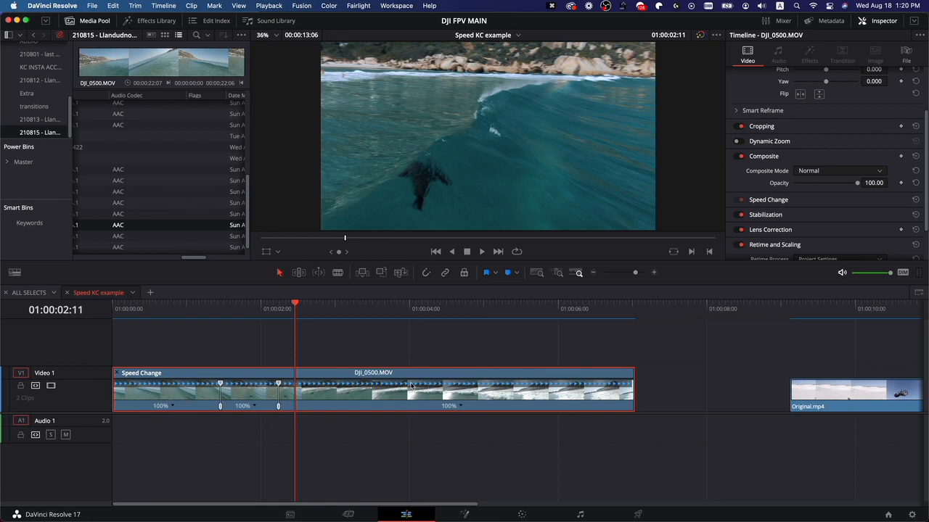
{"action": "key", "text": "equal"}
{"action": "key", "text": "minus"}
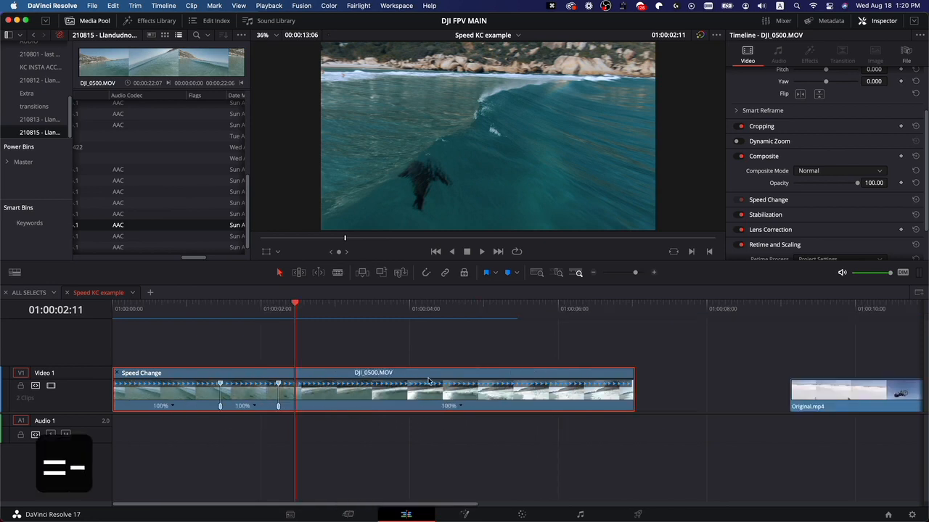
{"action": "key", "text": "equal"}
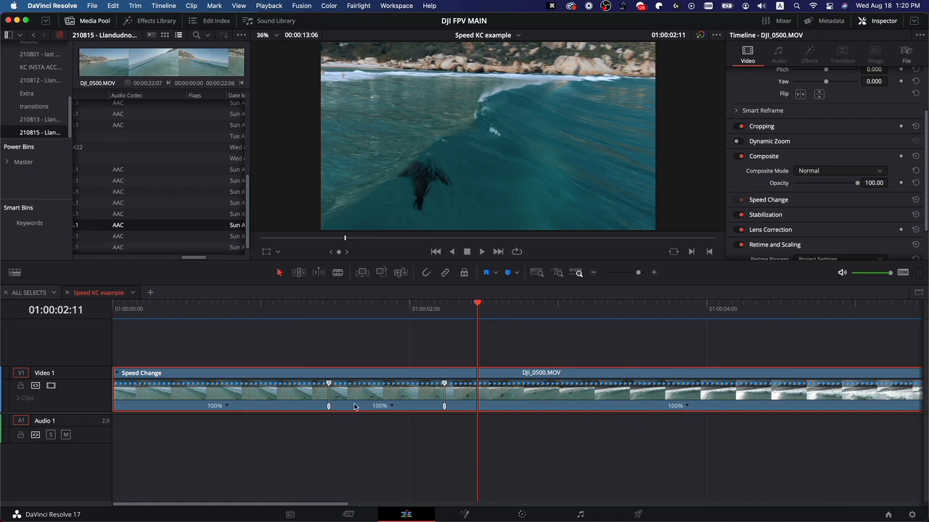
{"action": "left_click", "coordinate": [374, 309]}
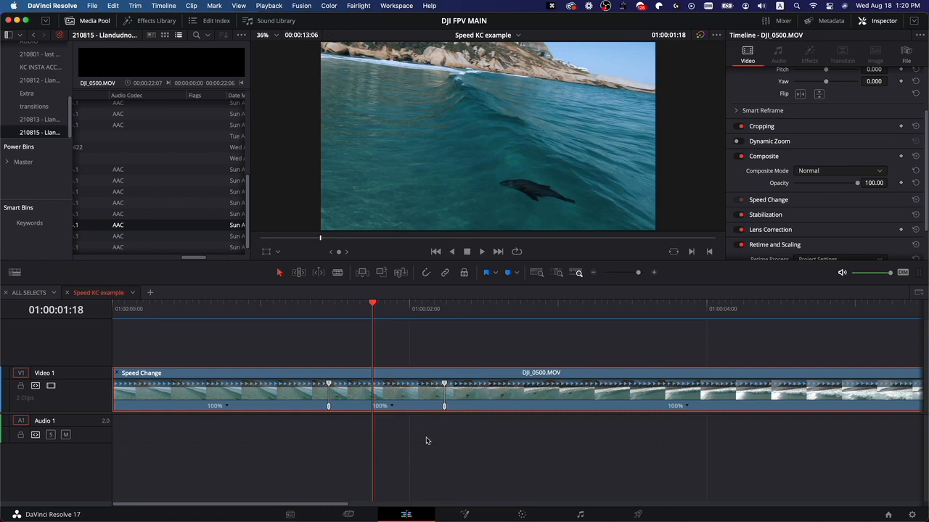
{"action": "left_click", "coordinate": [392, 407]}
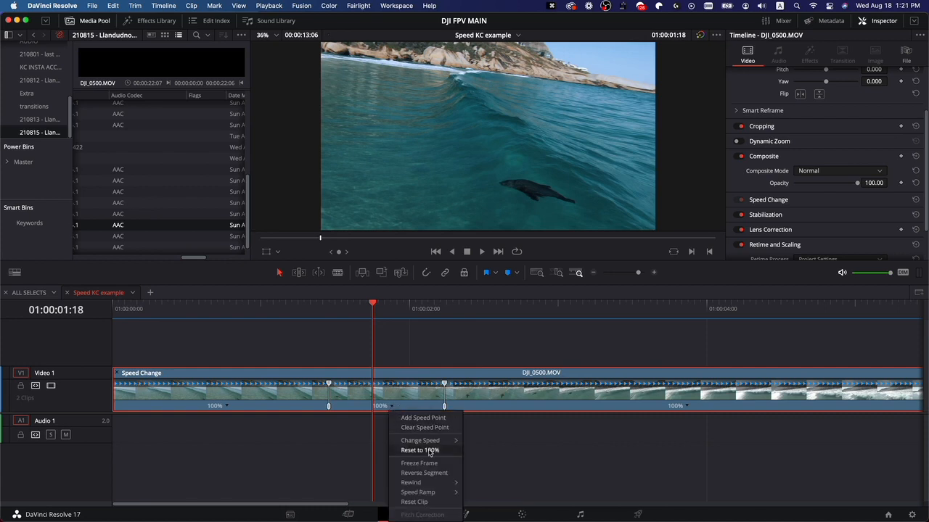
{"action": "mouse_move", "coordinate": [435, 440]}
{"action": "left_click", "coordinate": [482, 431]}
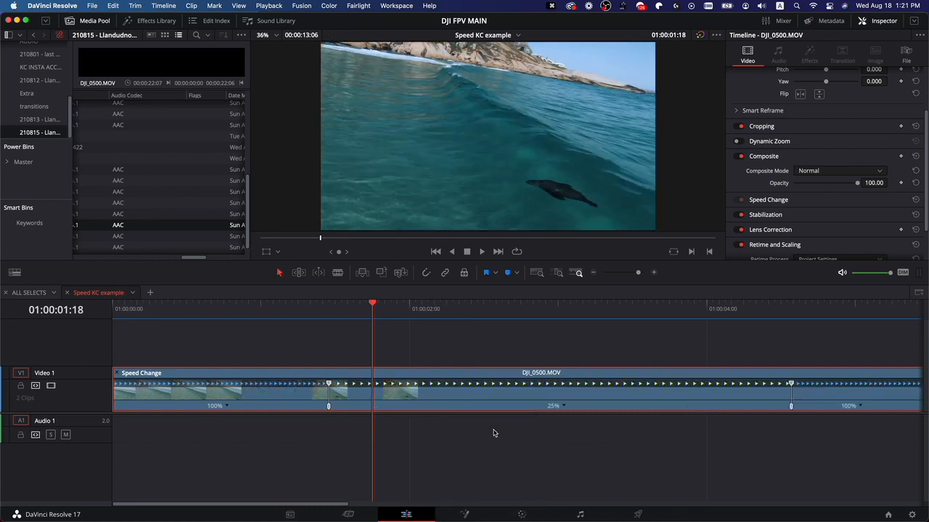
{"action": "key", "text": "super+minus"}
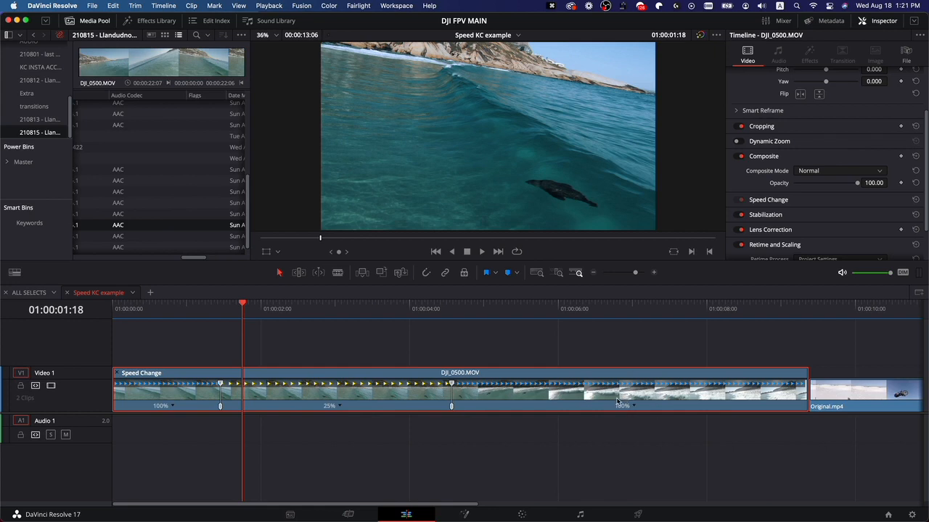
Play the DJI_0500.MOV clip through its slowed middle section to review the speed change.
{"action": "left_click", "coordinate": [190, 311]}
{"action": "key", "text": "space"}
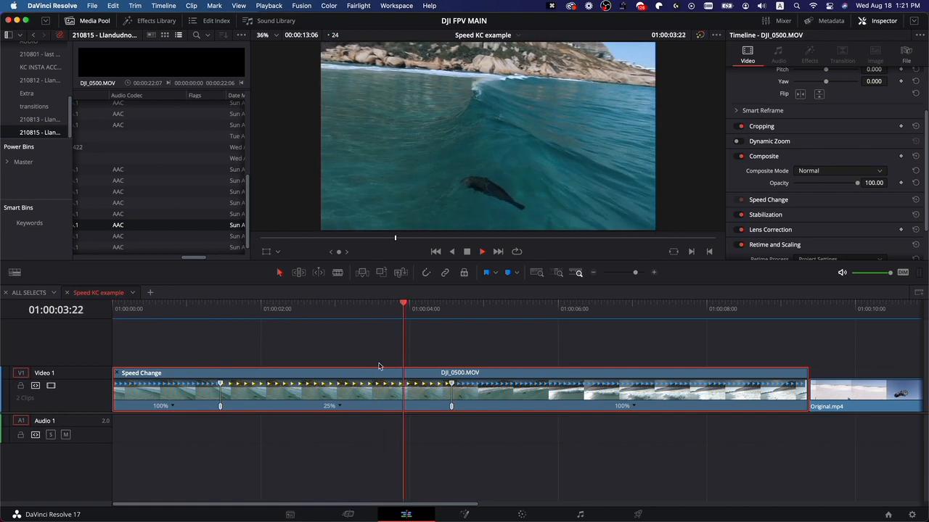
{"action": "key", "text": "space"}
{"action": "left_click_drag", "start_coordinate": [455, 324], "coordinate": [240, 330]}
{"action": "key", "text": "space"}
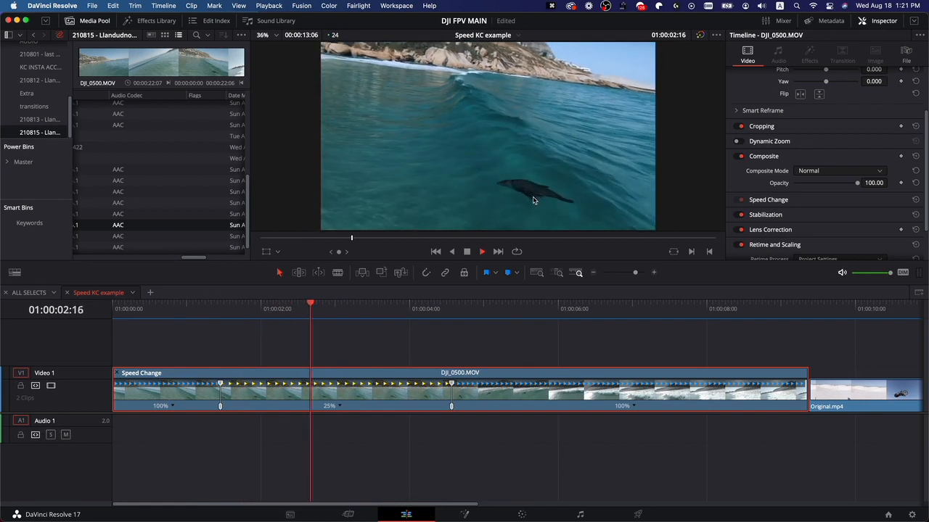
{"action": "key", "text": "space"}
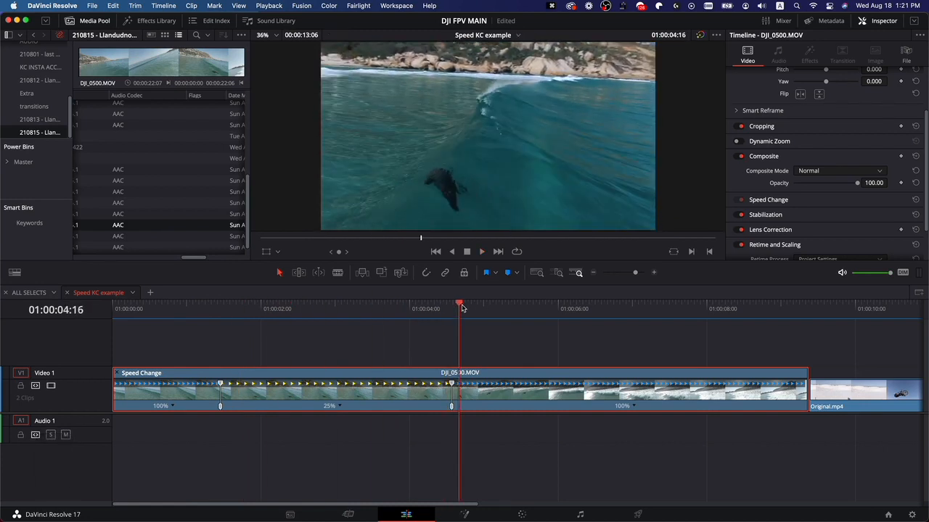
{"action": "left_click", "coordinate": [320, 341]}
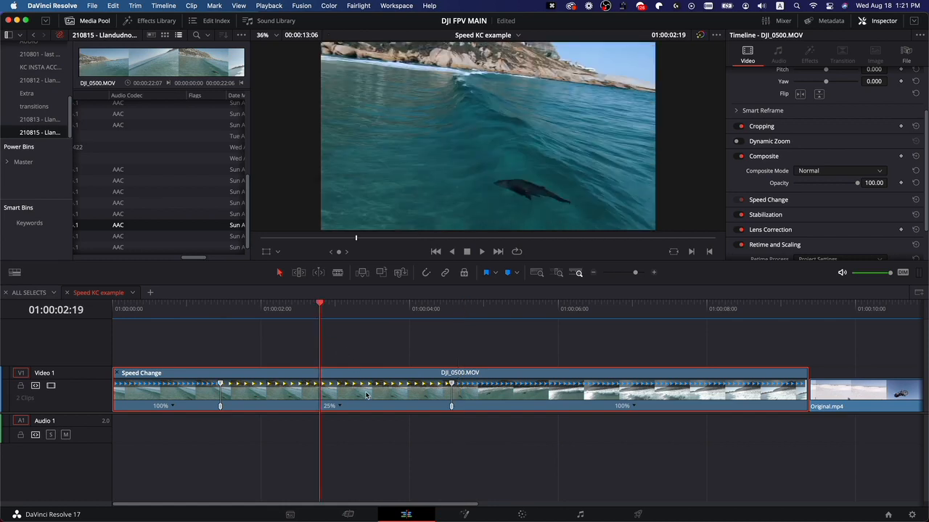
Undo the 25% speed change and stretch the middle segment from its end speed point to about 38% speed.
{"action": "key", "text": "cmd+z"}
{"action": "left_click", "coordinate": [243, 317]}
{"action": "key", "text": "cmd+equal"}
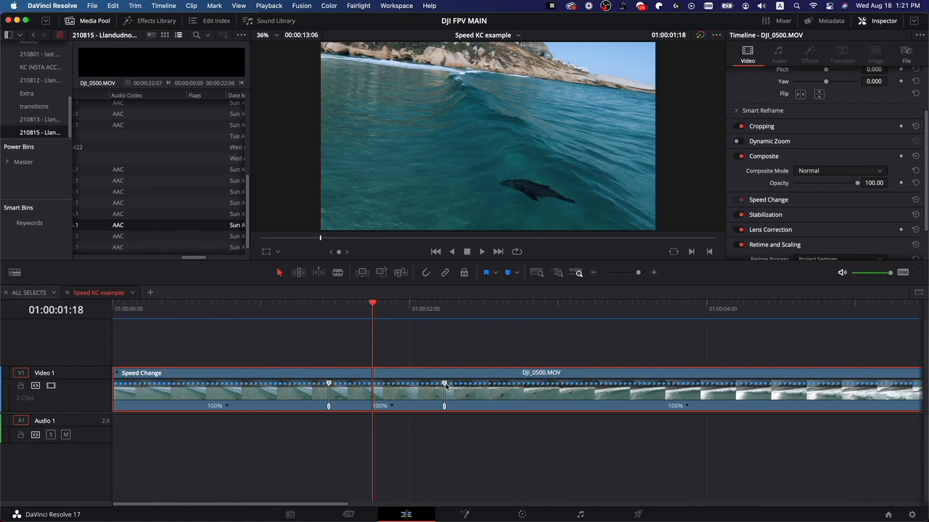
{"action": "left_click_drag", "start_coordinate": [445, 386], "coordinate": [621, 390]}
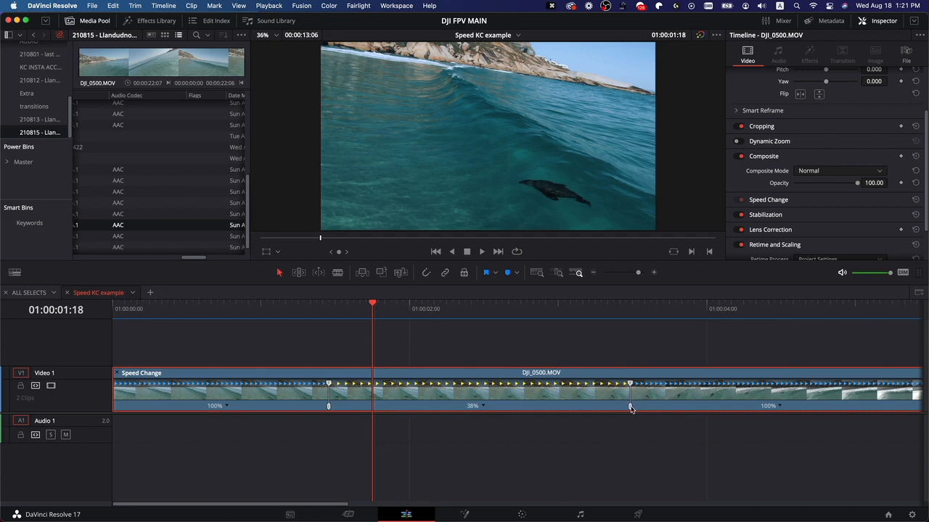
Readjust the second speed point, bringing the middle segment to about 32% speed and ending it a little earlier on the timeline.
{"action": "left_click_drag", "start_coordinate": [627, 409], "coordinate": [597, 386]}
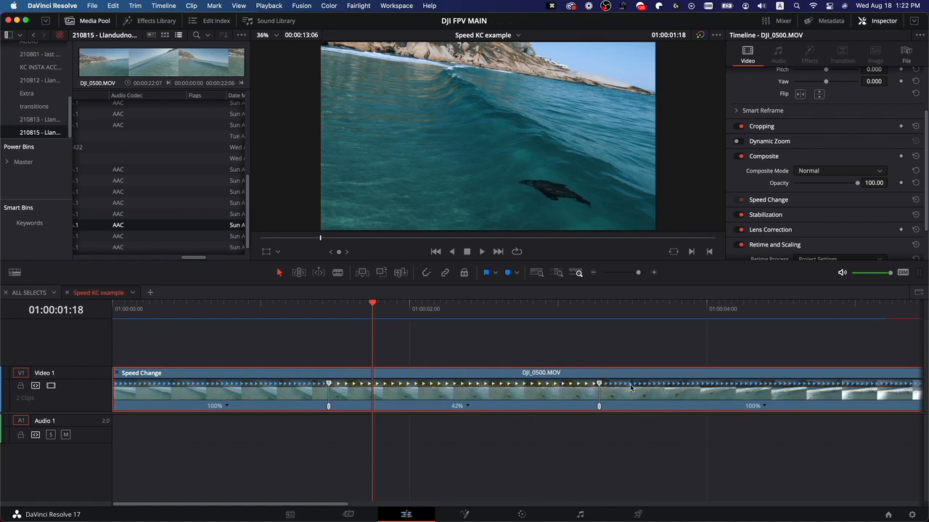
{"action": "key", "text": "minus"}
{"action": "key", "text": "equal"}
{"action": "left_click_drag", "start_coordinate": [596, 408], "coordinate": [588, 390]}
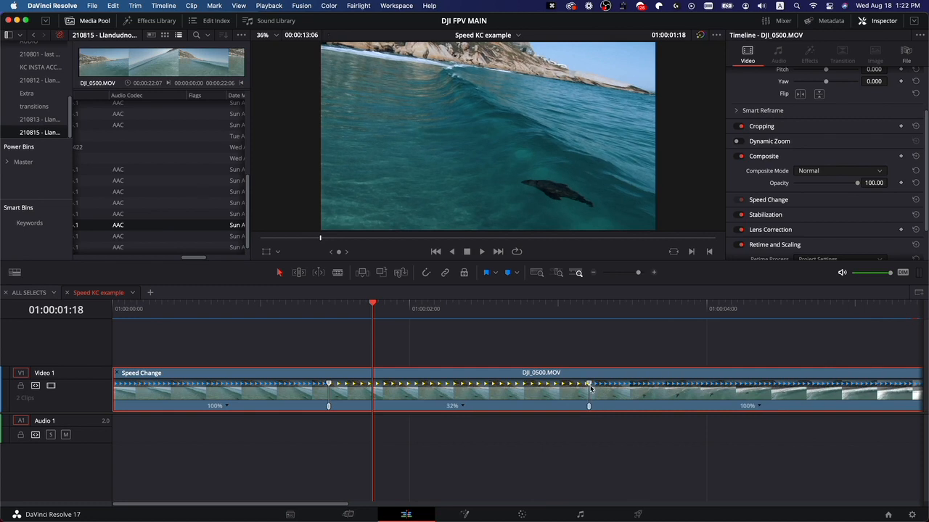
Undo the segment retiming and both speed points on the DJI_0500.MOV clip.
{"action": "key", "text": "super+z"}
{"action": "key", "text": "super+z"}
{"action": "key", "text": "super+z"}
{"action": "key", "text": "super+z"}
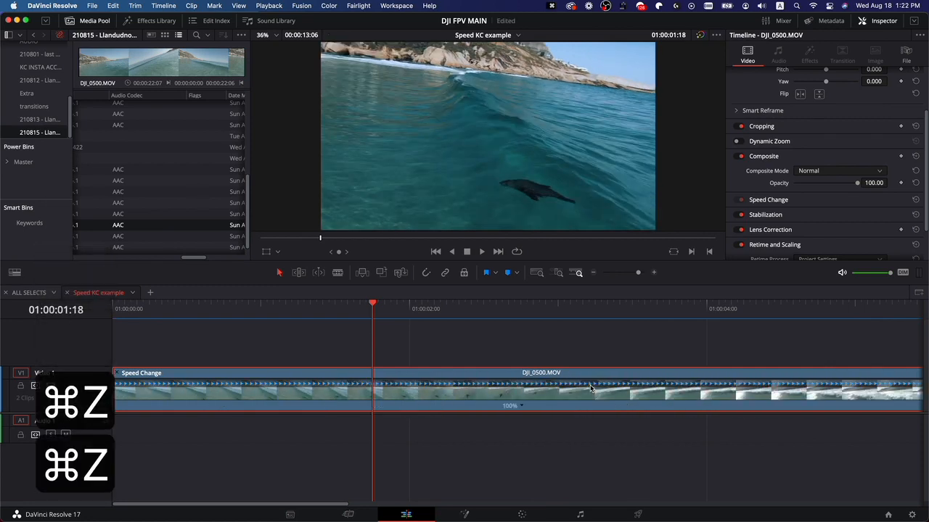
{"action": "key", "text": "minus"}
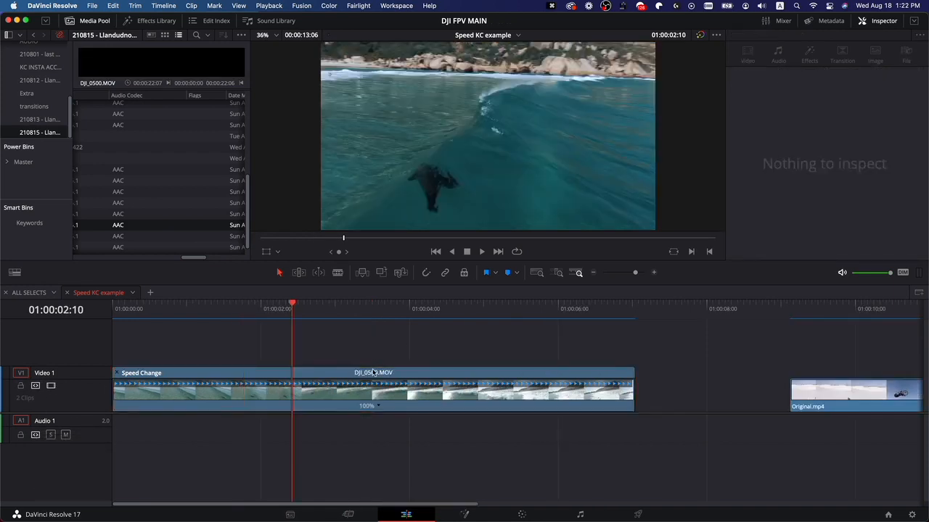
Select the DJI_0500.MOV clip and display its retime controls together with the Retime Frame curve.
{"action": "left_click", "coordinate": [374, 372]}
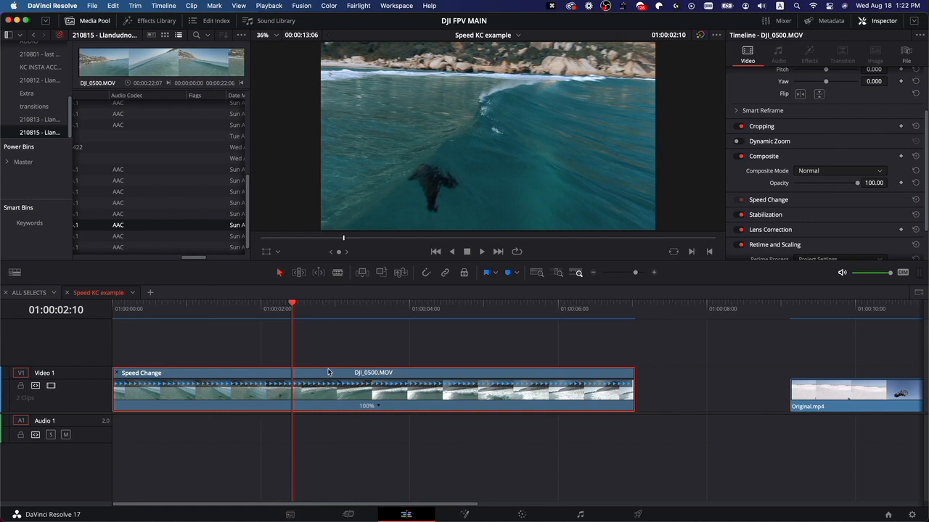
{"action": "key", "text": "super+r"}
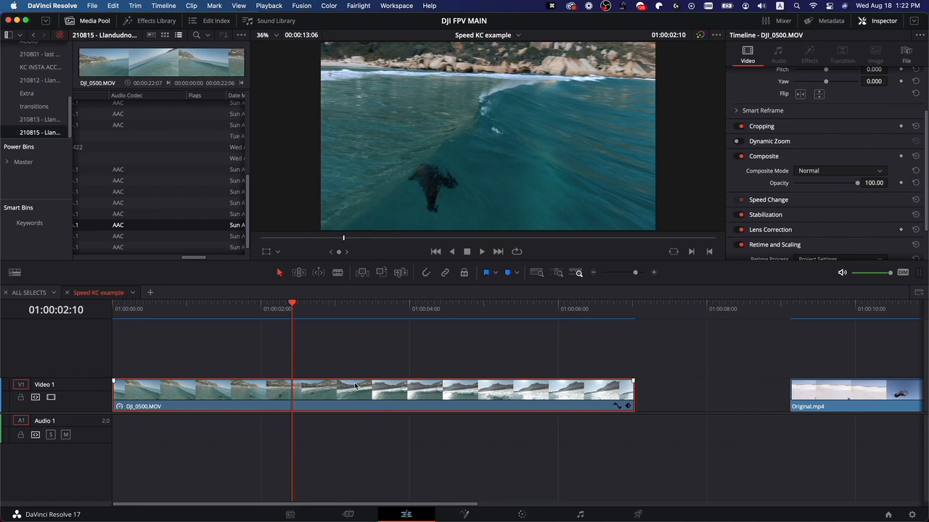
{"action": "key", "text": "super+r"}
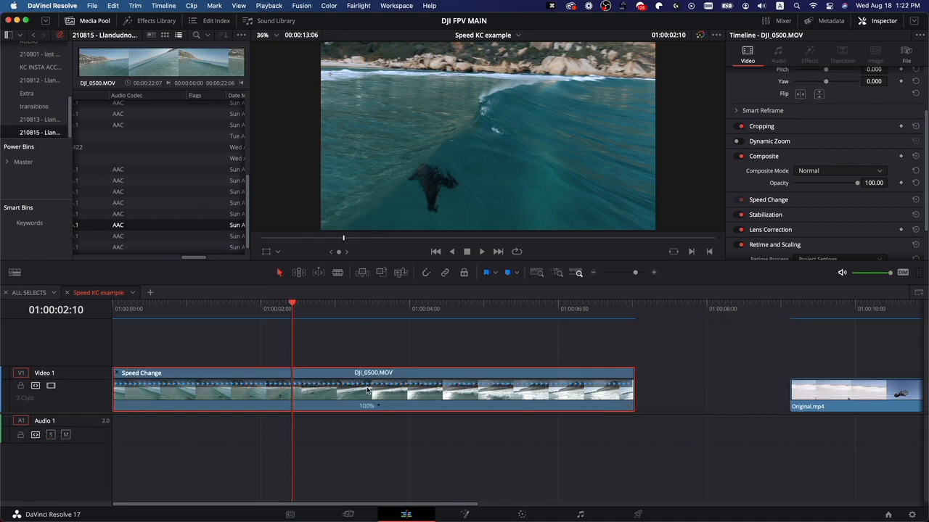
{"action": "key", "text": "shift+super+r"}
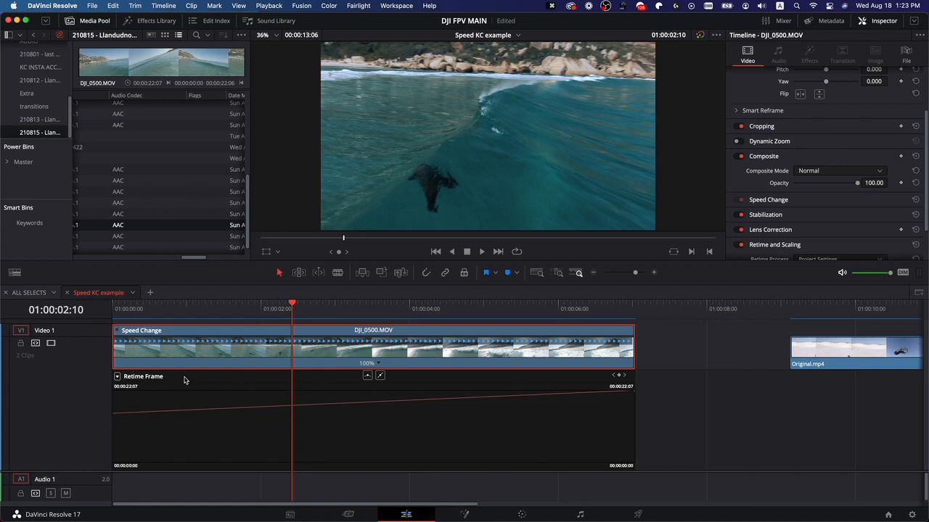
Add two speed points on the clip's Retime Frame curve, at 01:00:01:09 and 01:00:02:01.
{"action": "left_click_drag", "start_coordinate": [293, 308], "coordinate": [273, 319]}
{"action": "left_click", "coordinate": [378, 364]}
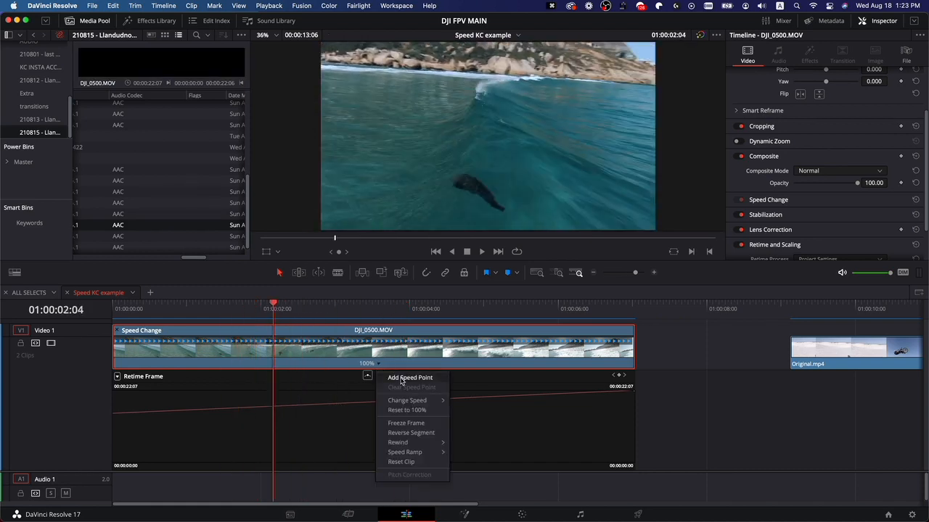
{"action": "left_click_drag", "start_coordinate": [362, 316], "coordinate": [215, 318]}
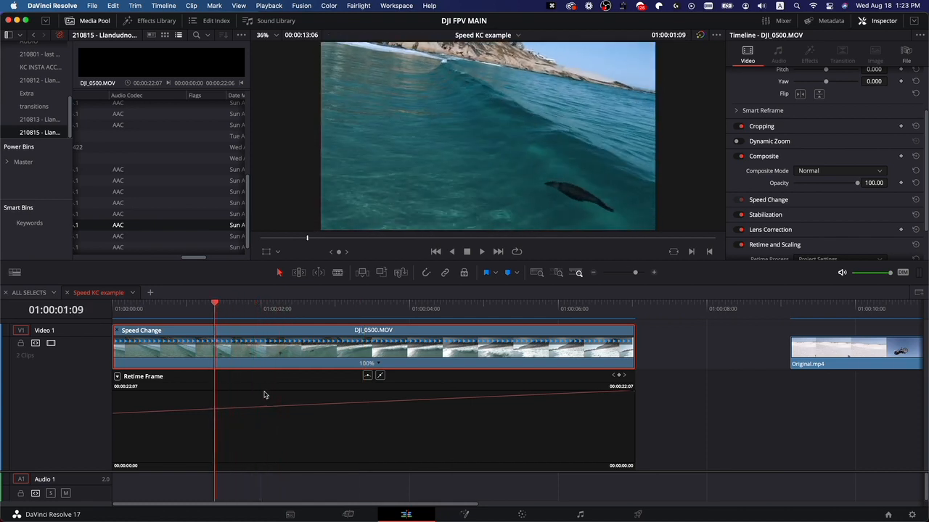
{"action": "left_click", "coordinate": [215, 409], "text": "alt"}
{"action": "left_click_drag", "start_coordinate": [217, 314], "coordinate": [263, 317]}
{"action": "left_click", "coordinate": [263, 409], "text": "alt"}
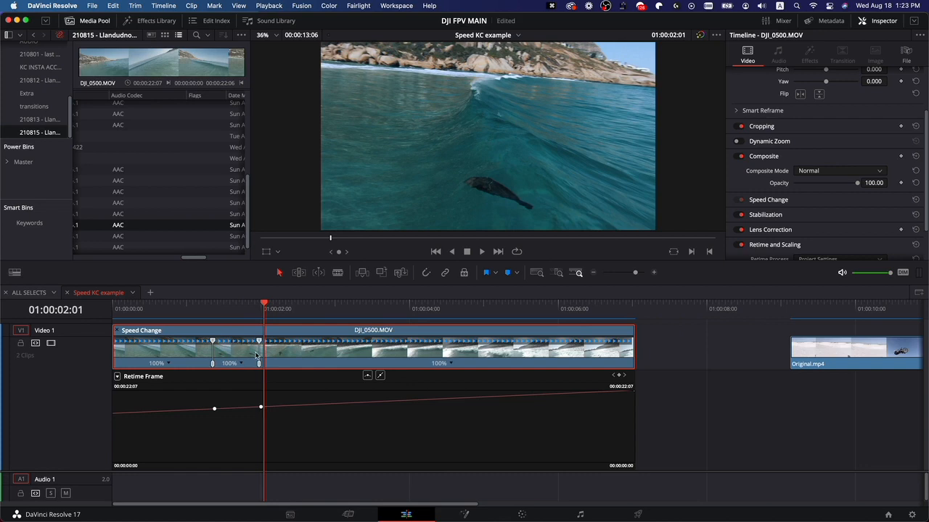
Slow the segment between the two speed points to 40% by stretching its end, and play the clip to check it.
{"action": "key", "text": "super+equal"}
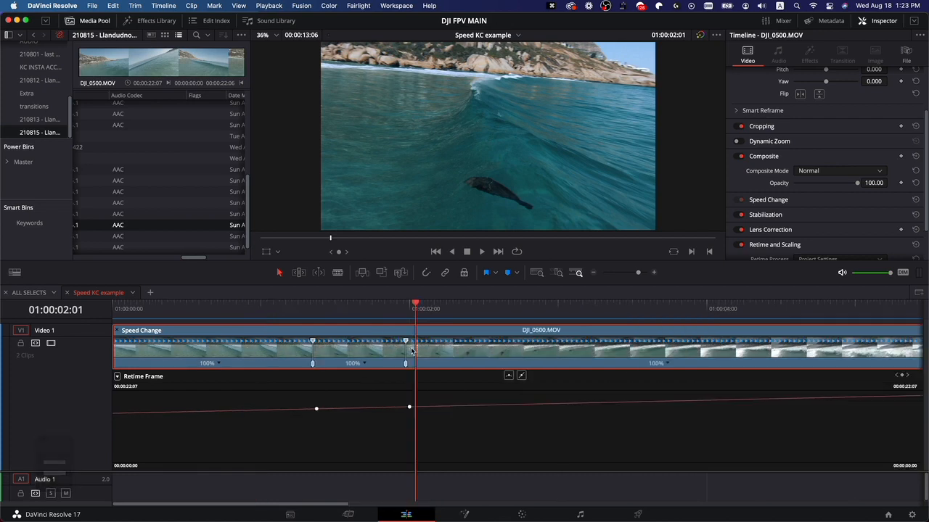
{"action": "left_click_drag", "start_coordinate": [406, 342], "coordinate": [528, 342]}
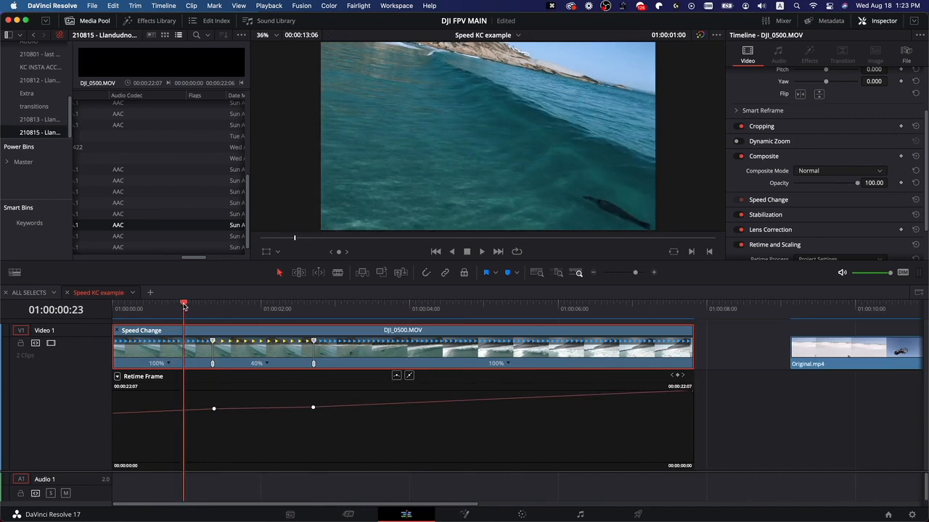
{"action": "left_click_drag", "start_coordinate": [184, 310], "coordinate": [168, 311]}
{"action": "key", "text": "space"}
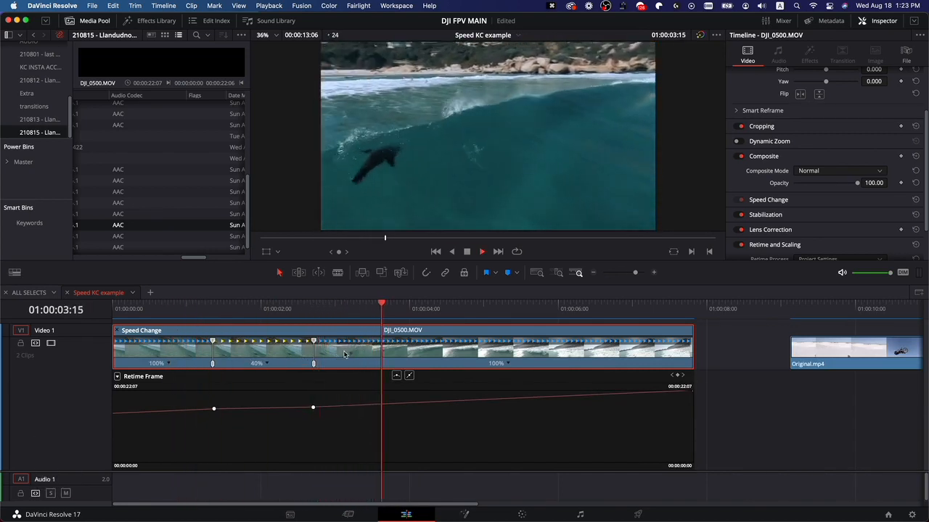
{"action": "key", "text": "space"}
{"action": "left_click_drag", "start_coordinate": [426, 317], "coordinate": [176, 319]}
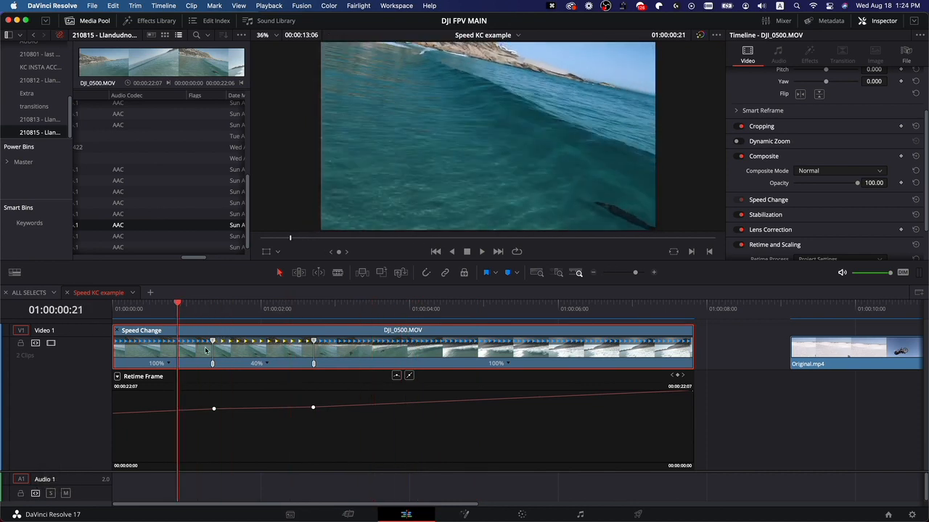
Convert the first point on the Retime Frame curve from linear to a smooth Bezier point.
{"action": "key", "text": "equal"}
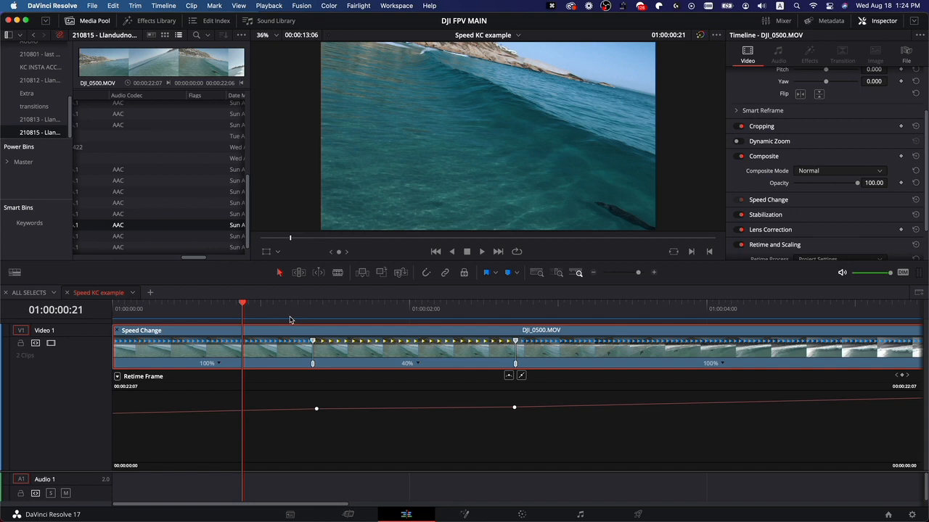
{"action": "key", "text": "minus"}
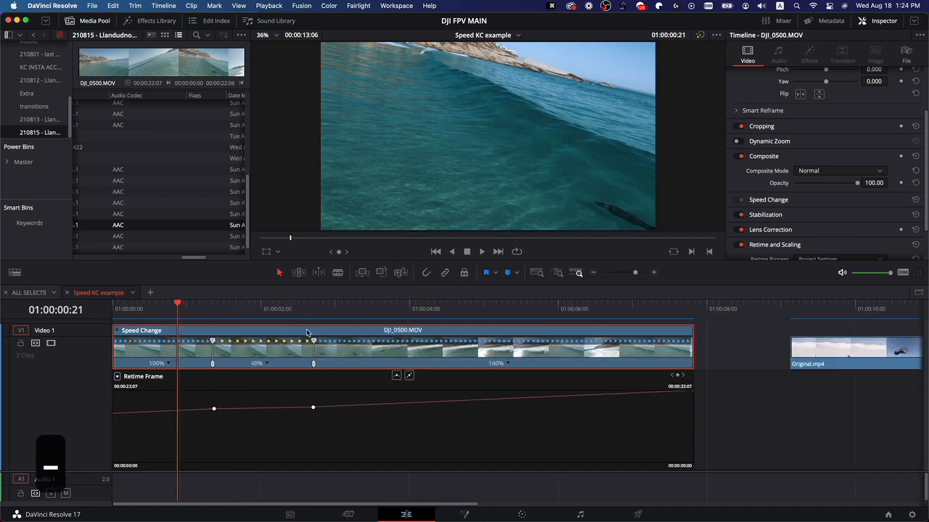
{"action": "left_click", "coordinate": [214, 409]}
{"action": "key", "text": "equal"}
{"action": "key", "text": "equal"}
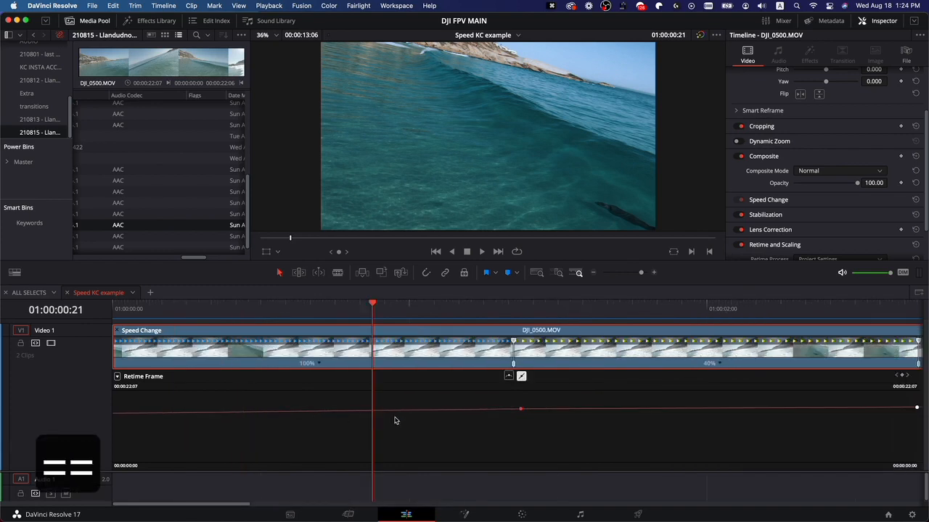
{"action": "key", "text": "minus"}
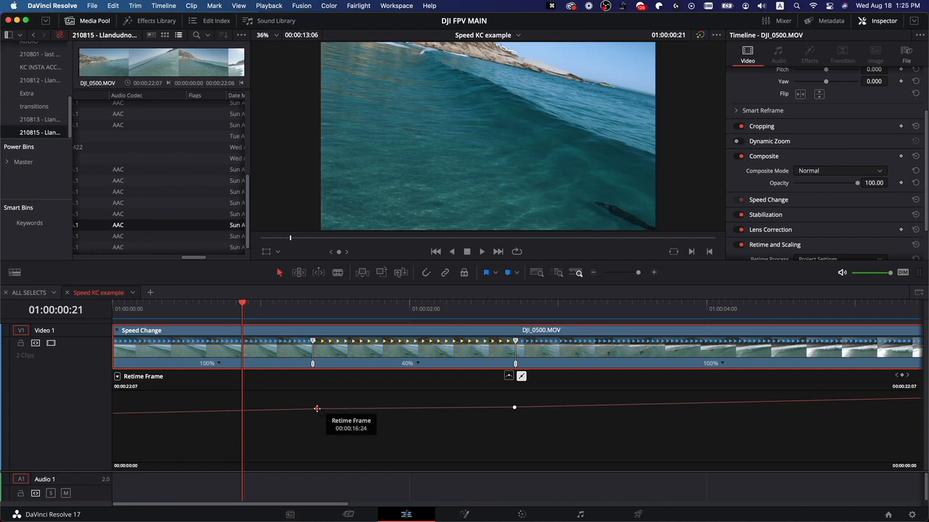
{"action": "left_click", "coordinate": [509, 377]}
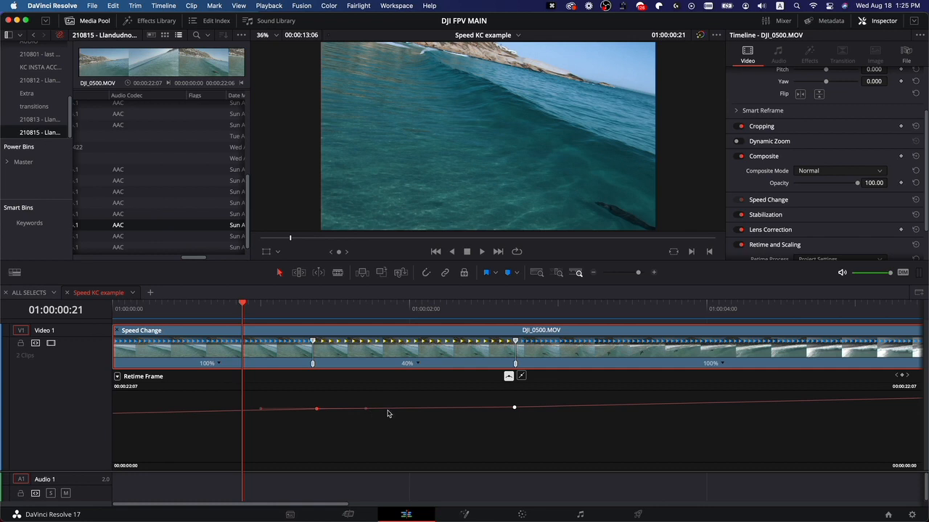
{"action": "key", "text": "super+z"}
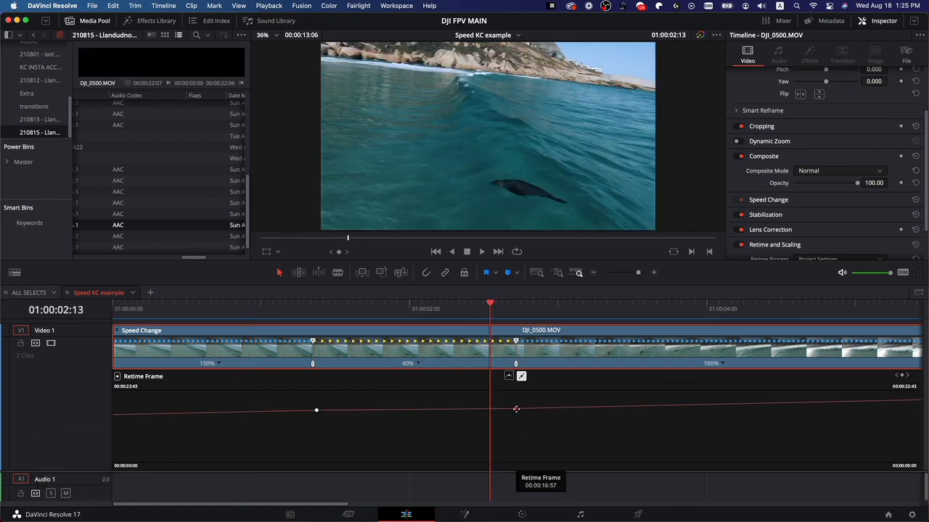
Convert the second Retime Frame curve point to a smooth Bezier point and lengthen its handles slightly.
{"action": "left_click", "coordinate": [509, 376]}
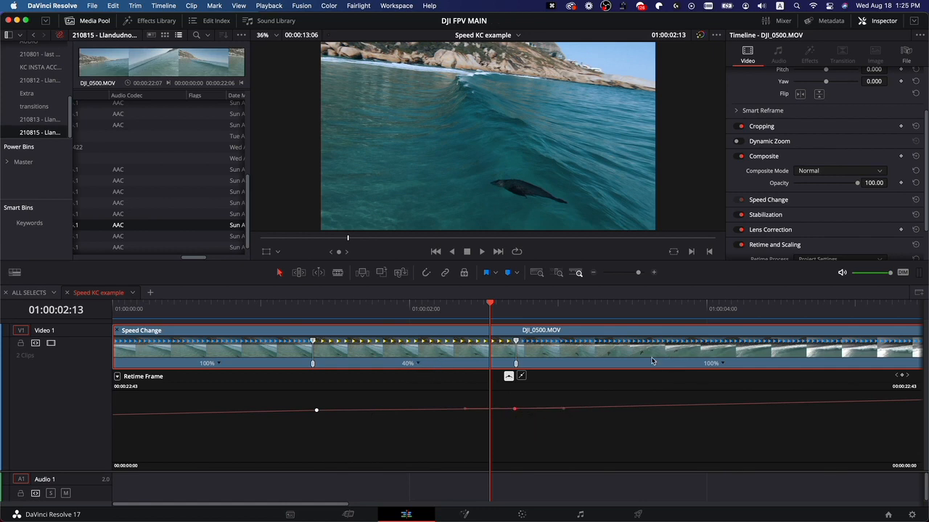
{"action": "key", "text": "minus"}
{"action": "key", "text": "equal"}
{"action": "key", "text": "equal"}
{"action": "key", "text": "equal"}
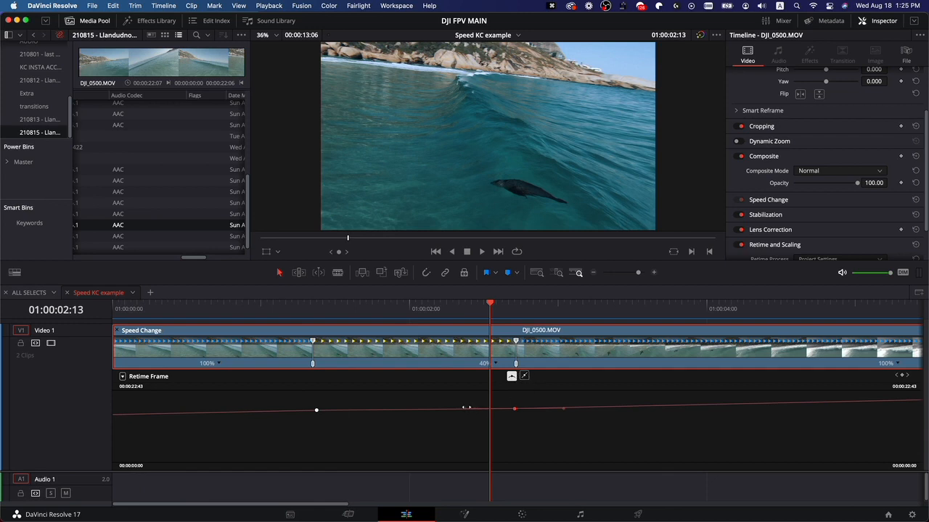
{"action": "left_click_drag", "start_coordinate": [564, 408], "coordinate": [595, 409]}
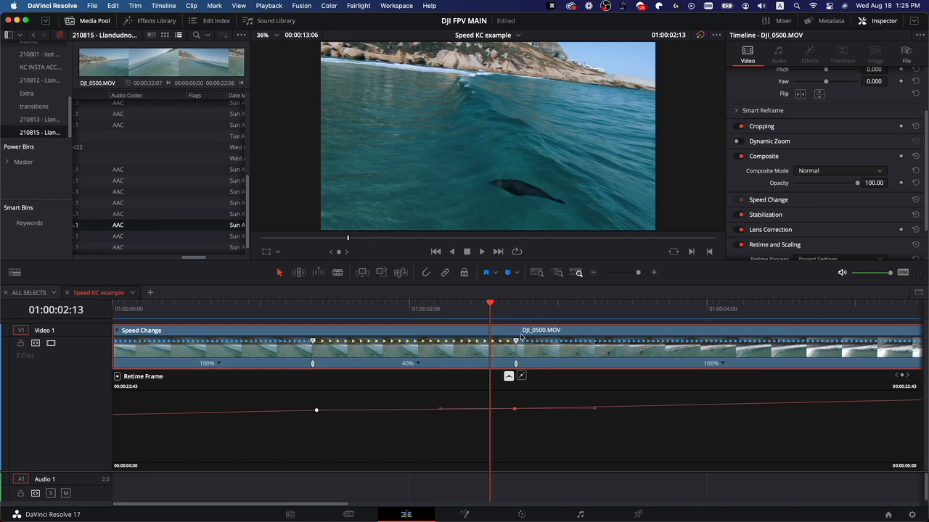
Shorten the second curve point's handles for an abrupt speed transition, and extend them well outward for a gradual one.
{"action": "left_click_drag", "start_coordinate": [595, 410], "coordinate": [520, 409]}
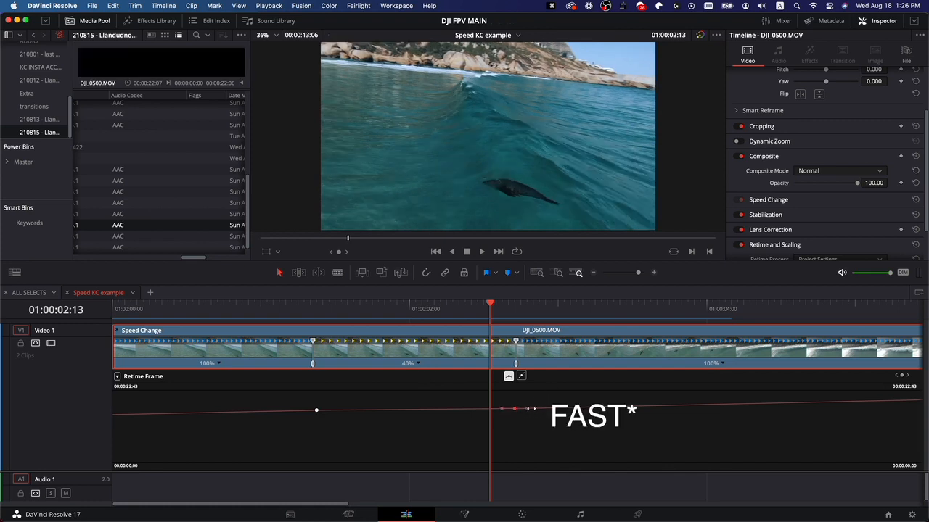
{"action": "left_click_drag", "start_coordinate": [523, 409], "coordinate": [529, 410]}
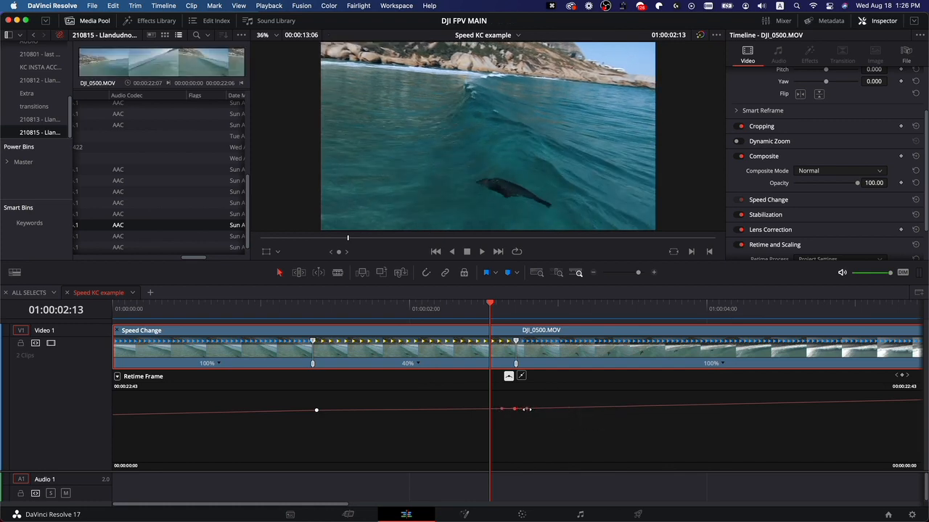
{"action": "left_click_drag", "start_coordinate": [528, 409], "coordinate": [641, 414]}
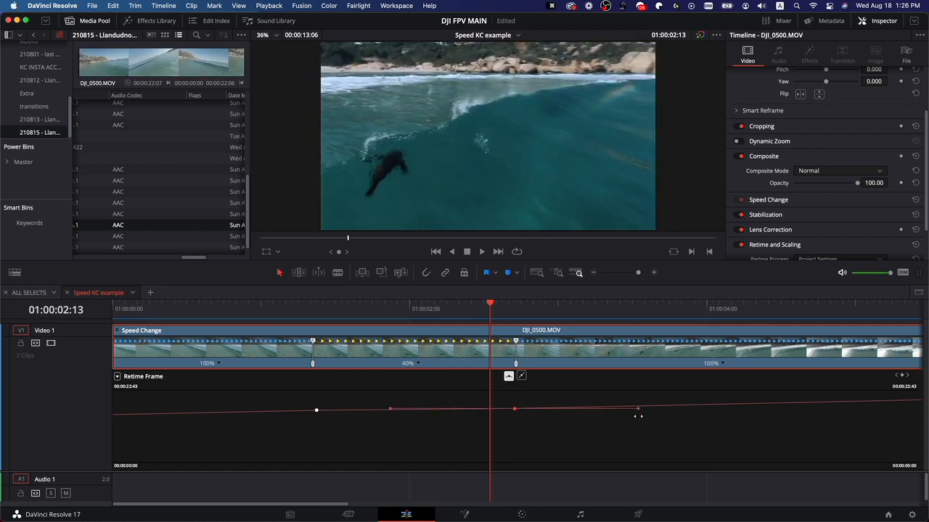
Lengthen the smoothing handles of the first curve point and play the timeline from its start to review the speed ramp.
{"action": "left_click", "coordinate": [316, 411]}
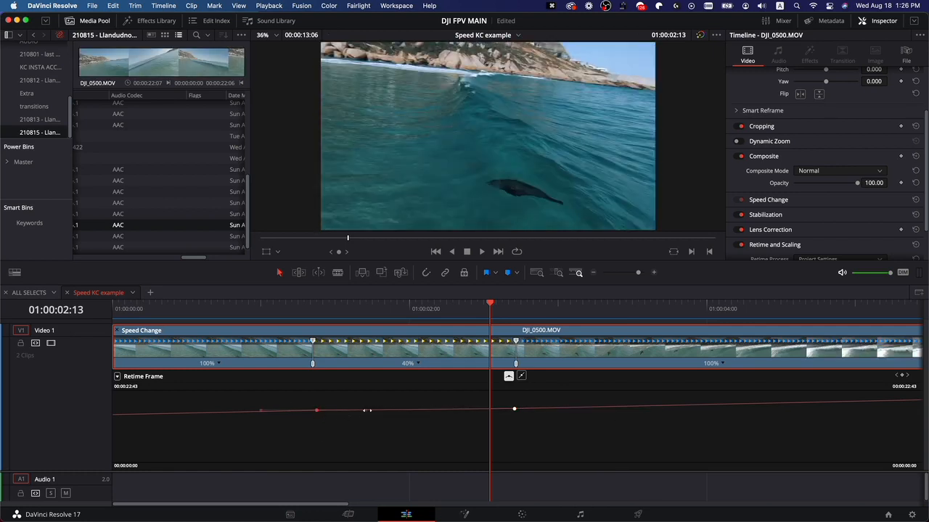
{"action": "left_click_drag", "start_coordinate": [367, 410], "coordinate": [405, 413]}
{"action": "key", "text": "shift+z"}
{"action": "key", "text": "Home"}
{"action": "key", "text": "space"}
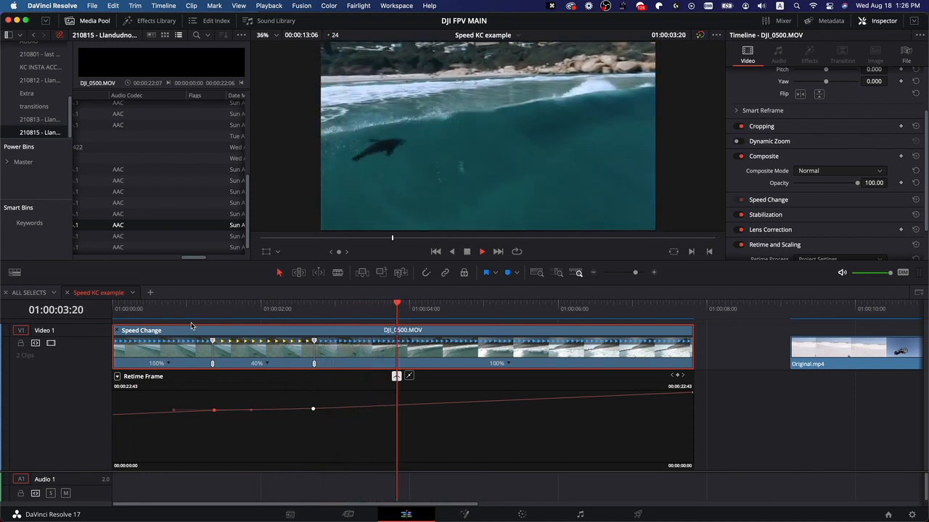
Replay the timeline from near its start to review the smoothed speed ramp.
{"action": "key", "text": "space"}
{"action": "left_click_drag", "start_coordinate": [191, 310], "coordinate": [132, 312]}
{"action": "key", "text": "space"}
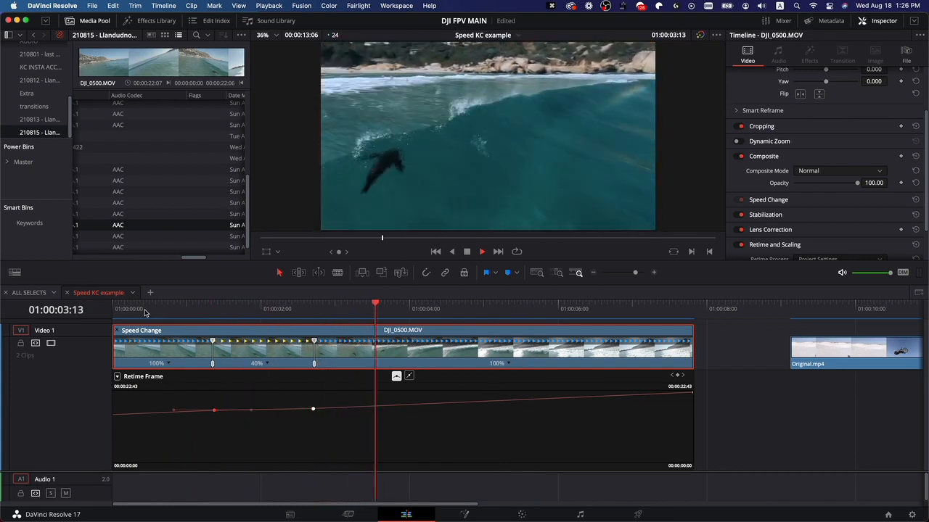
{"action": "key", "text": "space"}
Add a third speed point to the DJI_0500.MOV Retime Frame curve at 01:00:03:16.
{"action": "left_click", "coordinate": [316, 310]}
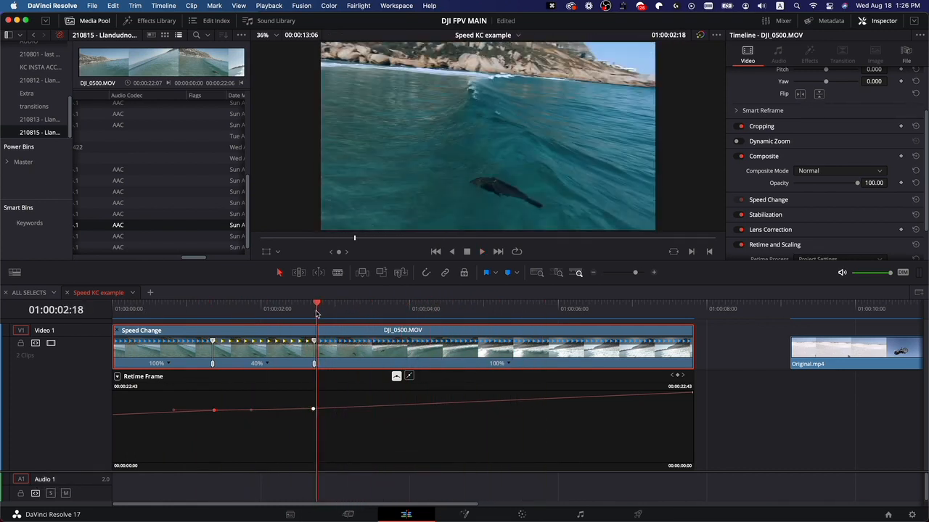
{"action": "left_click_drag", "start_coordinate": [354, 313], "coordinate": [392, 310]}
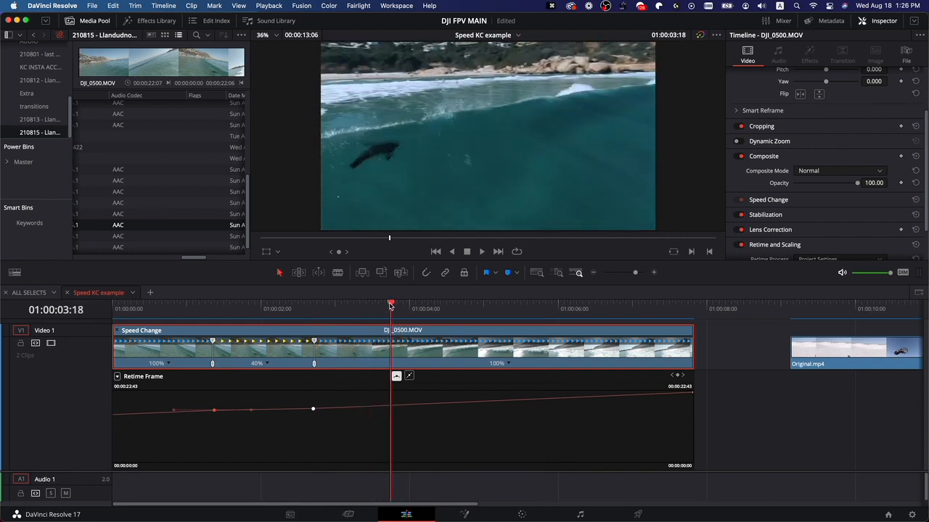
{"action": "key", "text": "super+z"}
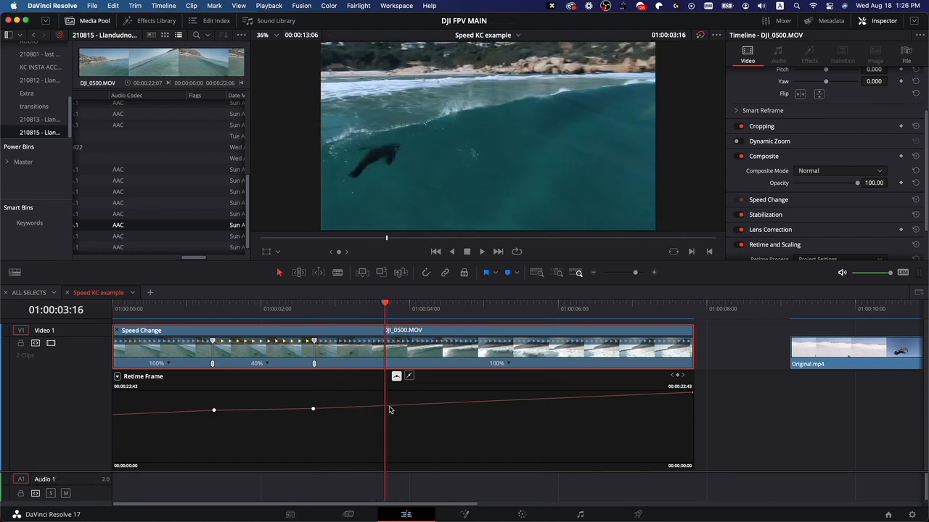
{"action": "left_click", "coordinate": [388, 409], "text": "alt"}
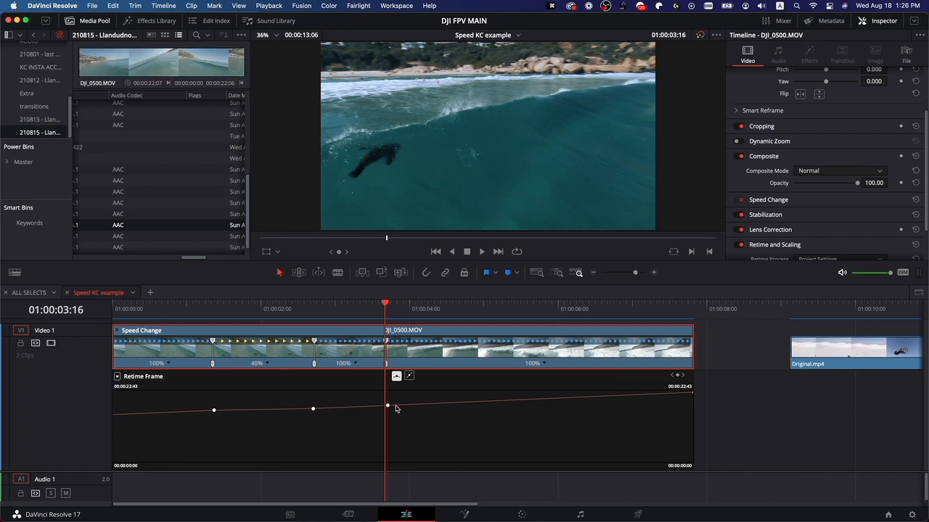
Move the Original.mp4 clip further along the timeline for room, and stretch the last segment of DJI_0500.MOV to slow it to 40%.
{"action": "left_click_drag", "start_coordinate": [385, 305], "coordinate": [418, 310]}
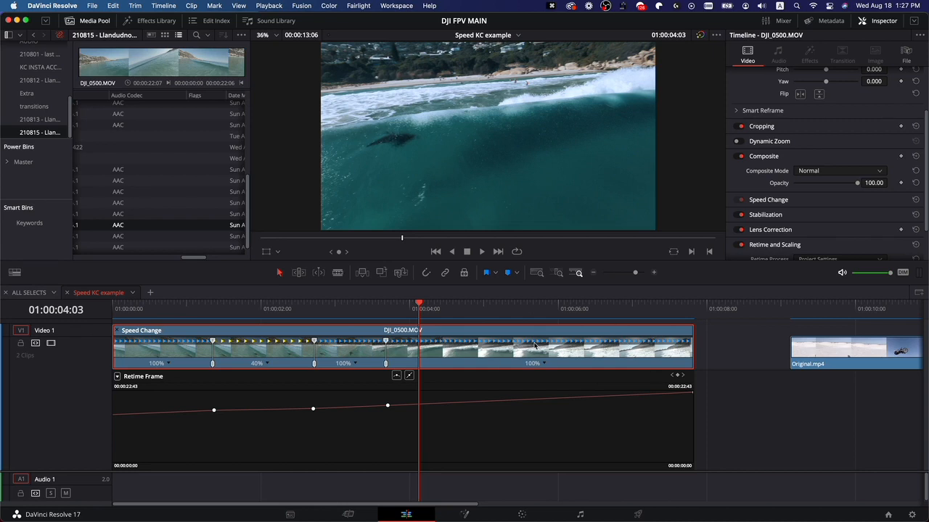
{"action": "key", "text": "super+minus"}
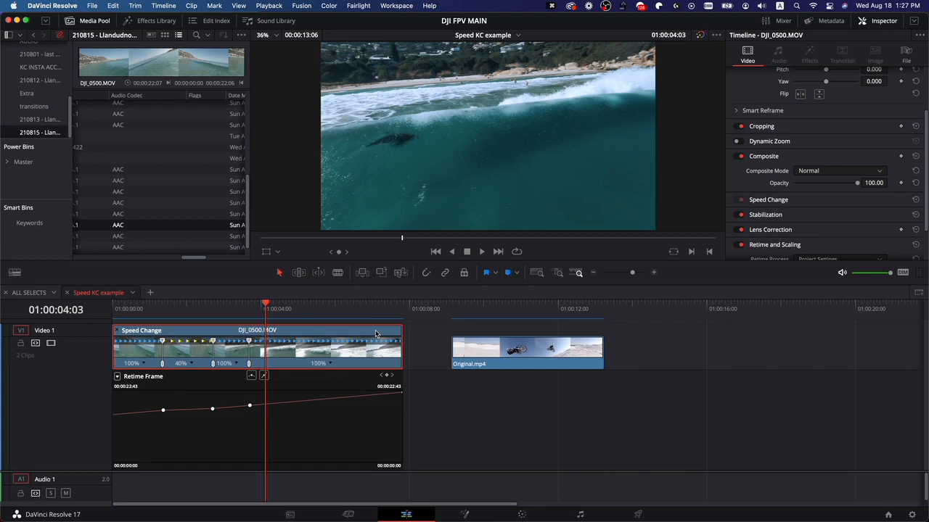
{"action": "key", "text": "super+r"}
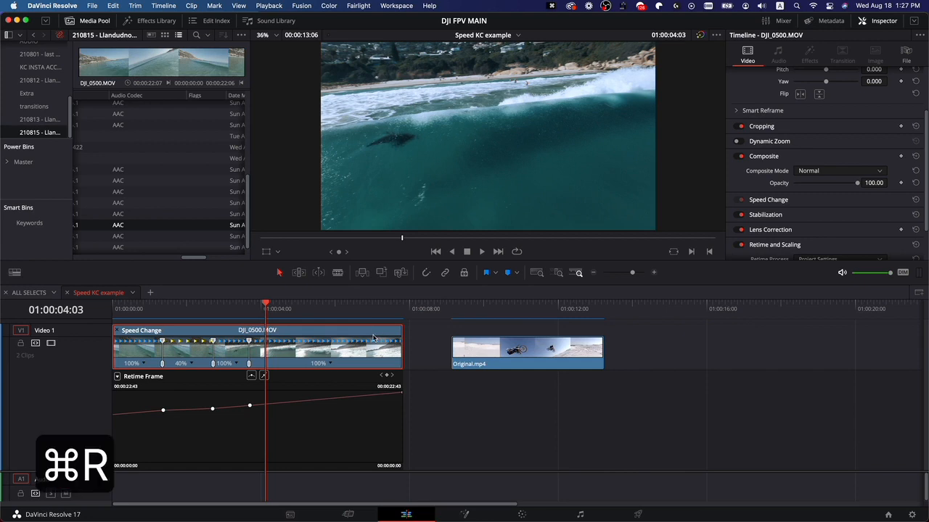
{"action": "key", "text": "super+r"}
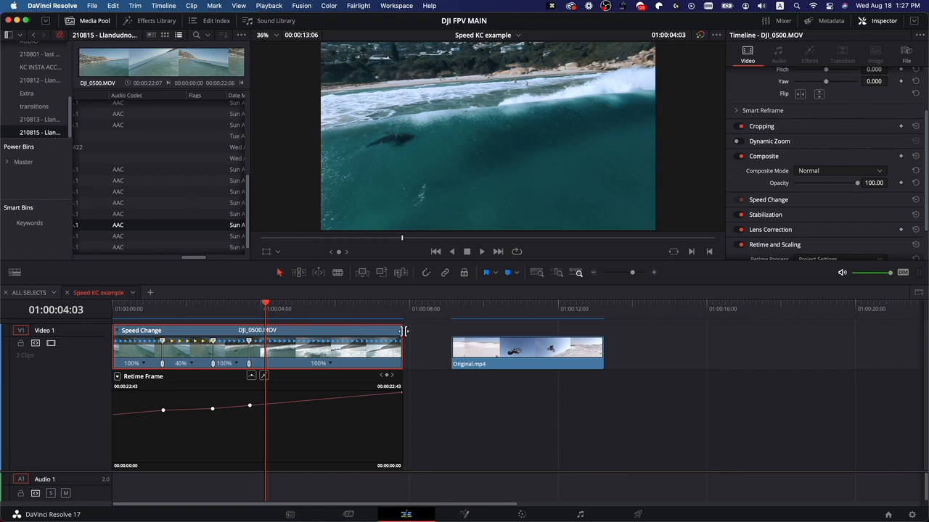
{"action": "left_click_drag", "start_coordinate": [400, 331], "coordinate": [435, 330]}
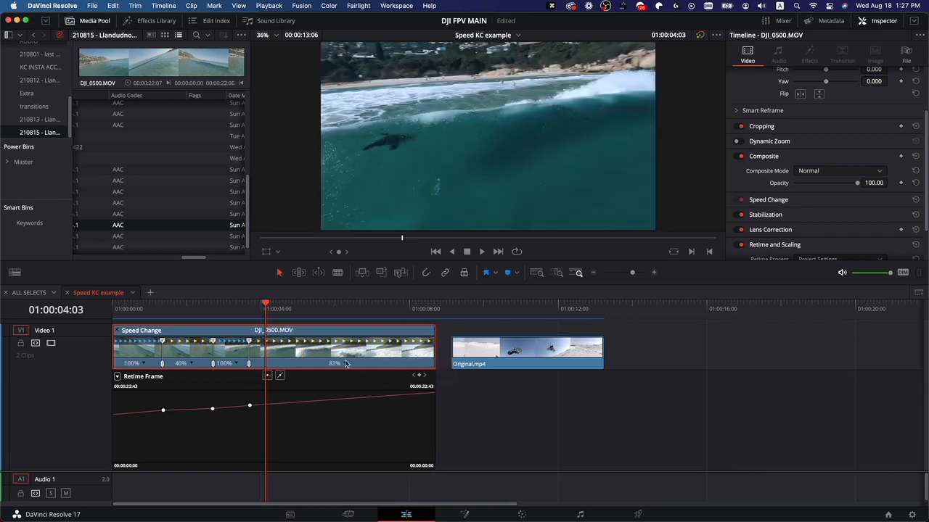
{"action": "left_click_drag", "start_coordinate": [533, 354], "coordinate": [832, 354]}
{"action": "left_click_drag", "start_coordinate": [435, 331], "coordinate": [632, 325]}
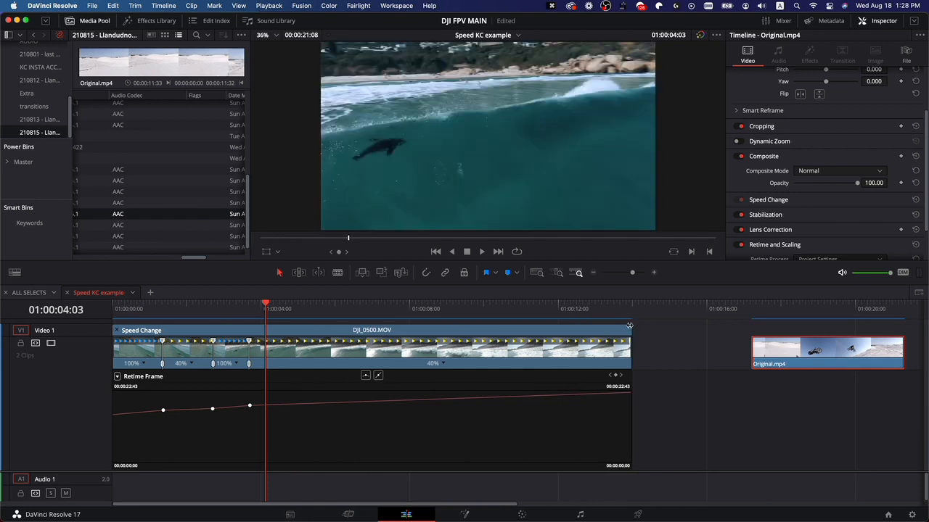
Convert the third Retime Frame curve point to a smooth Bezier point.
{"action": "key", "text": "shift+super+z"}
{"action": "left_click", "coordinate": [250, 405]}
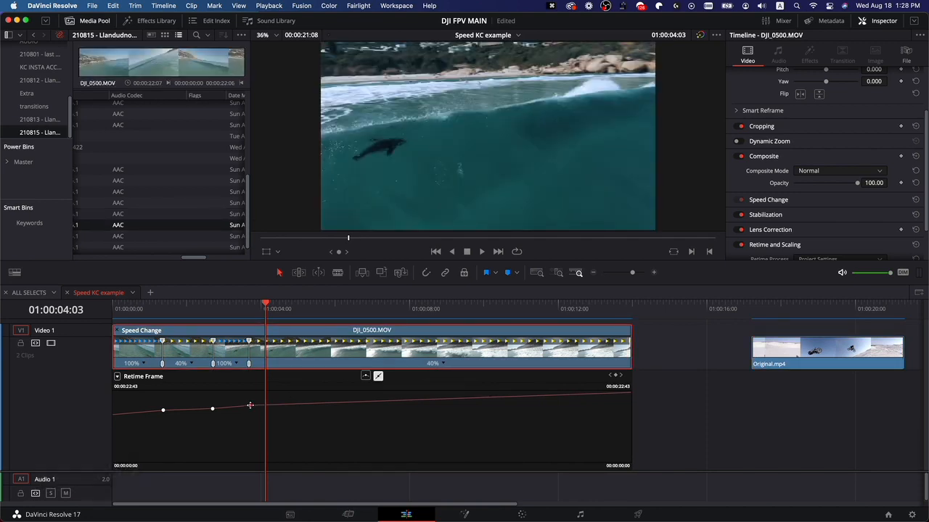
{"action": "left_click", "coordinate": [366, 377]}
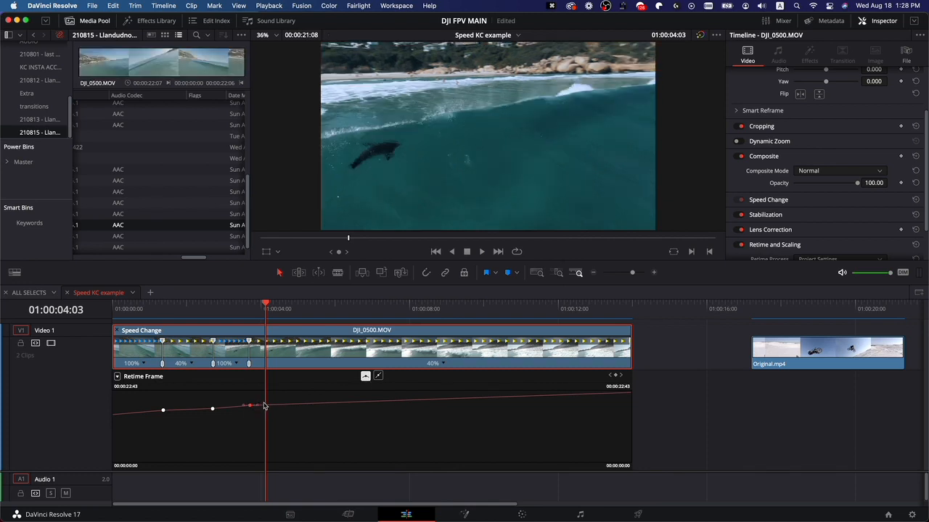
{"action": "key", "text": "super+equal"}
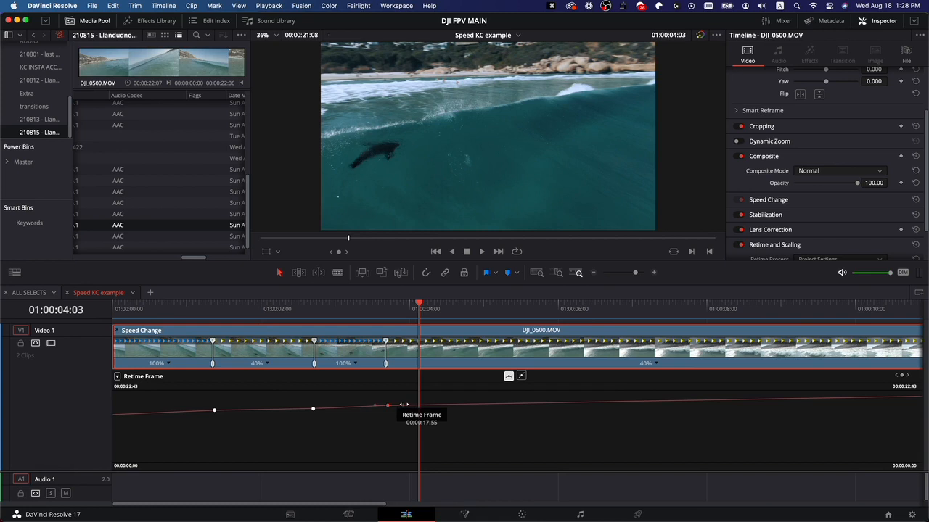
Shorten the second curve point's handle facing the third point, and lengthen the third point's smoothing handles.
{"action": "left_click", "coordinate": [312, 408]}
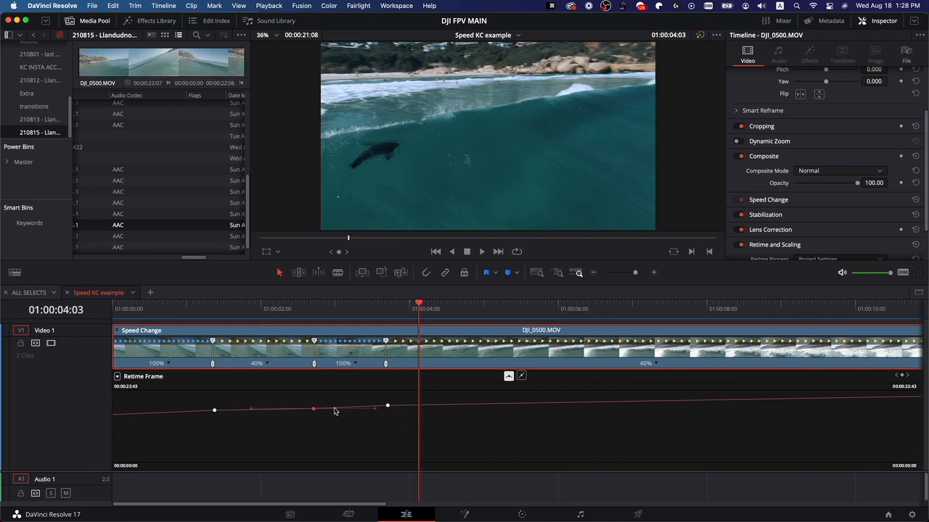
{"action": "left_click", "coordinate": [387, 406]}
{"action": "left_click", "coordinate": [313, 409]}
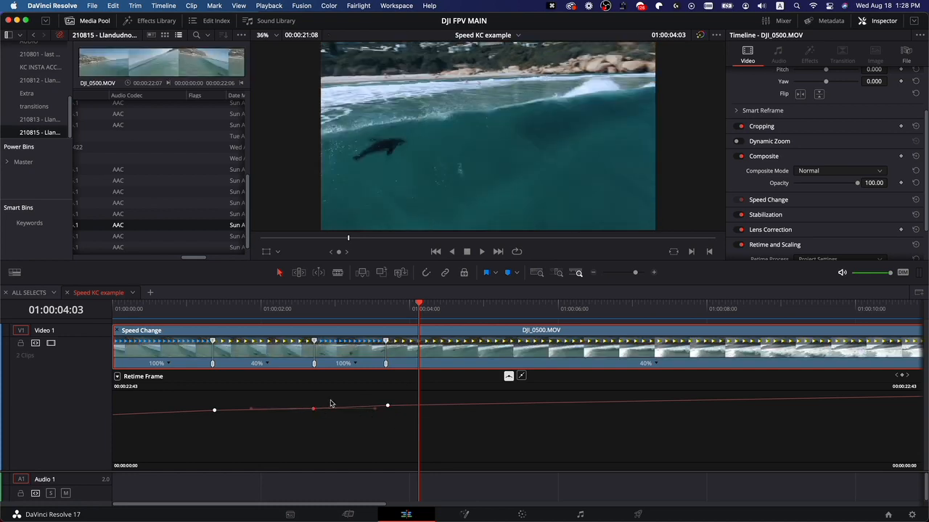
{"action": "mouse_move", "coordinate": [374, 408]}
{"action": "left_mouse_down"}
{"action": "mouse_move", "coordinate": [357, 410]}
{"action": "mouse_move", "coordinate": [362, 406]}
{"action": "left_mouse_up"}
{"action": "left_click", "coordinate": [388, 405]}
Play the DJI_0500.MOV clip from its start to review all three speed transitions.
{"action": "left_click_drag", "start_coordinate": [276, 312], "coordinate": [127, 317]}
{"action": "key", "text": "space"}
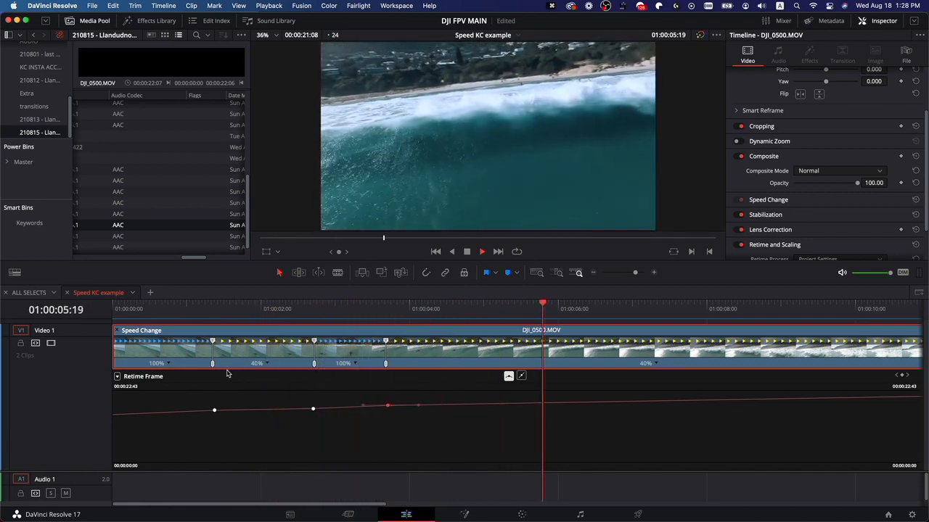
{"action": "key", "text": "space"}
{"action": "key", "text": "super+minus"}
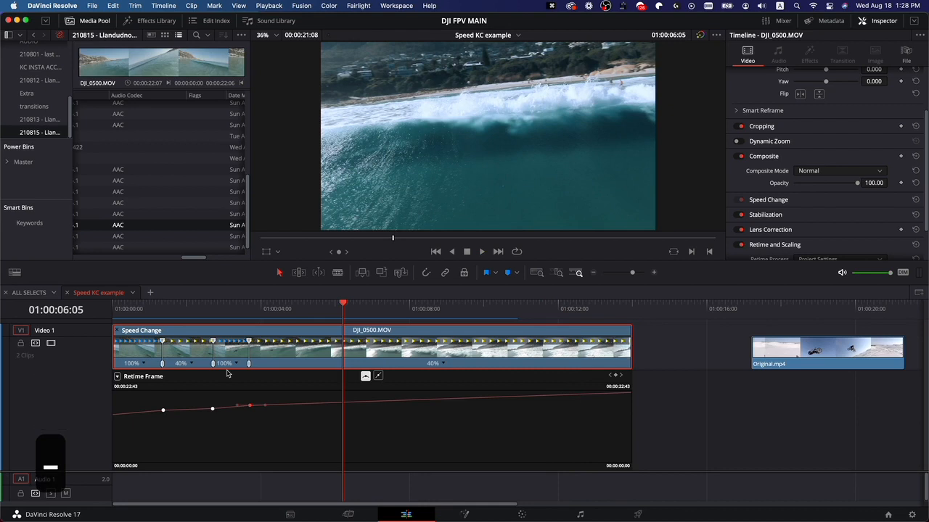
{"action": "key", "text": "space"}
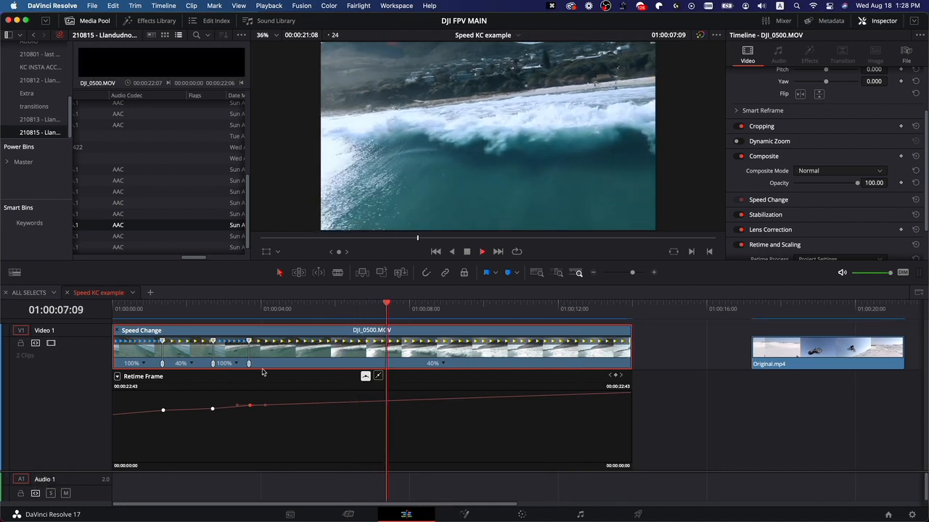
{"action": "key", "text": "space"}
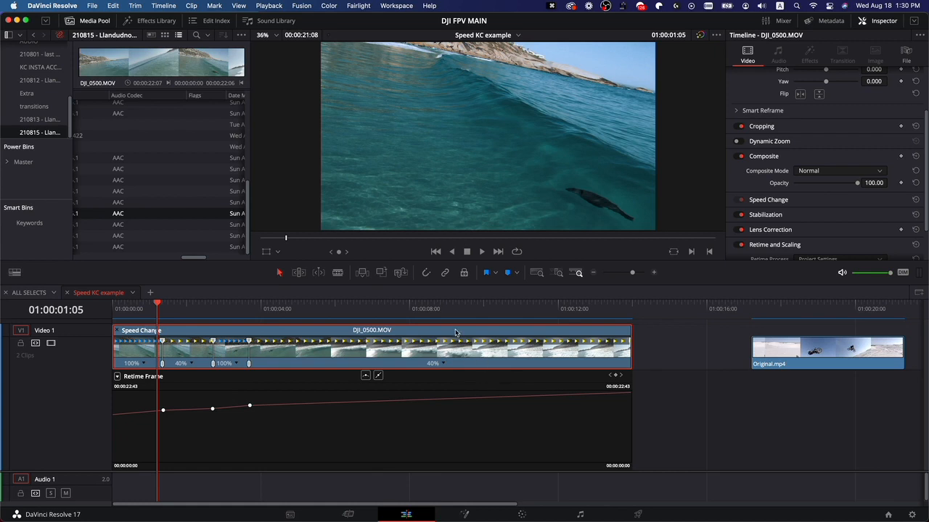
Hide the retime controls and retime curve of DJI_0500.MOV, and play the clip from 01:00:00:00.
{"action": "key", "text": "super+r"}
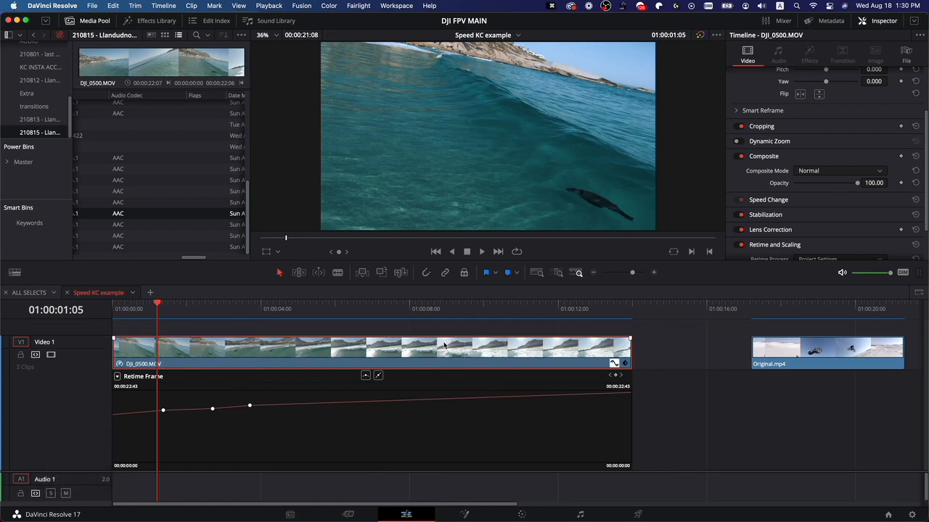
{"action": "key", "text": "shift+super+r"}
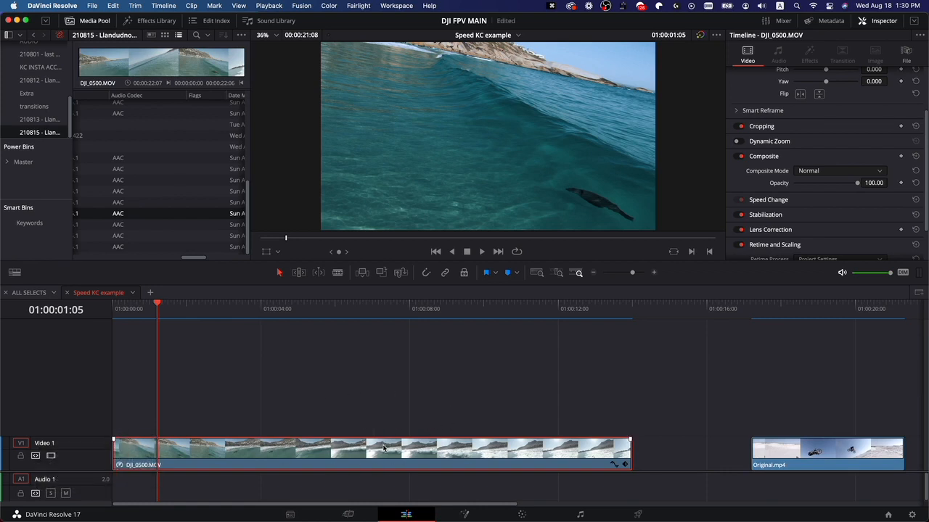
{"action": "left_click_drag", "start_coordinate": [154, 311], "coordinate": [113, 311]}
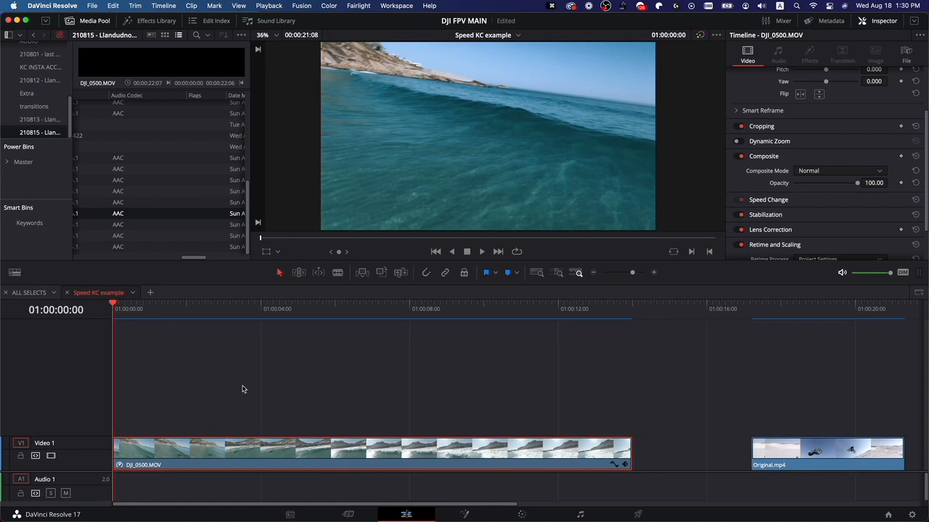
{"action": "key", "text": "space"}
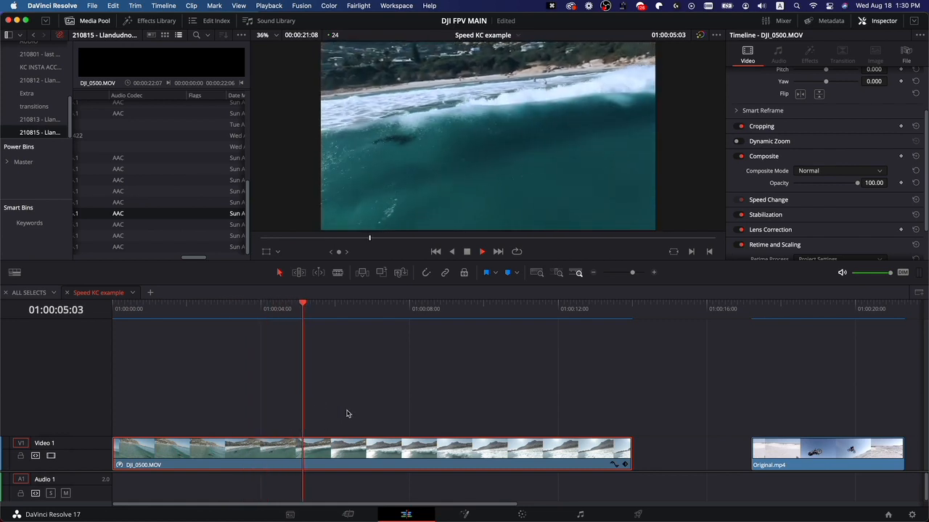
{"action": "key", "text": "space"}
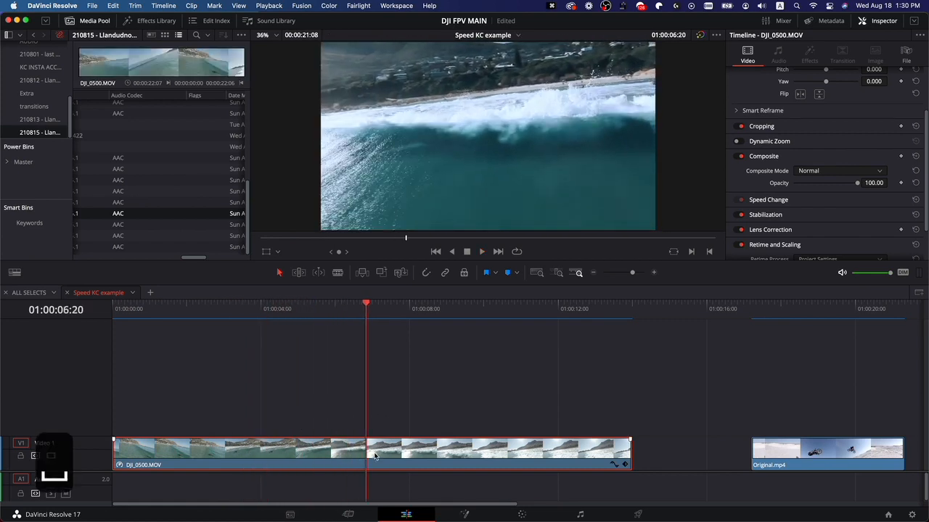
Show the retime controls and retime curve of DJI_0500.MOV, and display the Retime Speed curve instead of Retime Frame.
{"action": "key", "text": "super+r"}
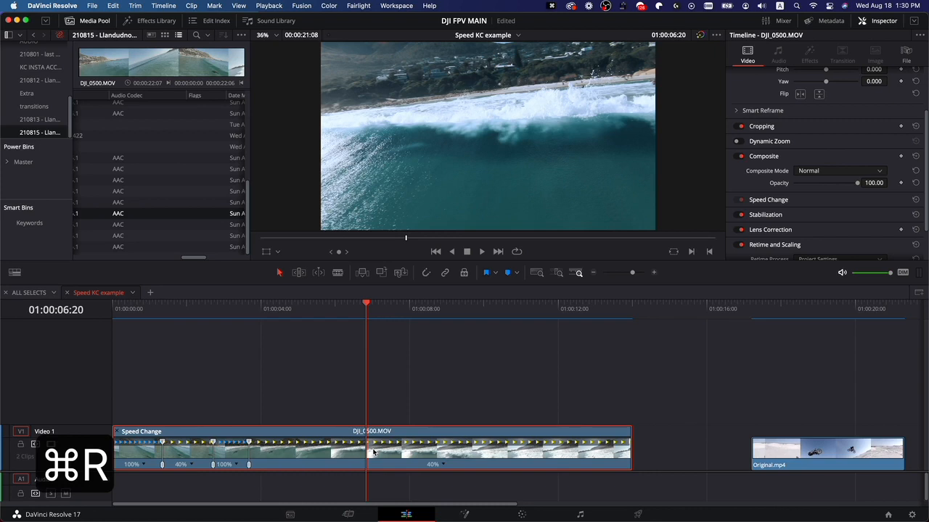
{"action": "key", "text": "shift+super+r"}
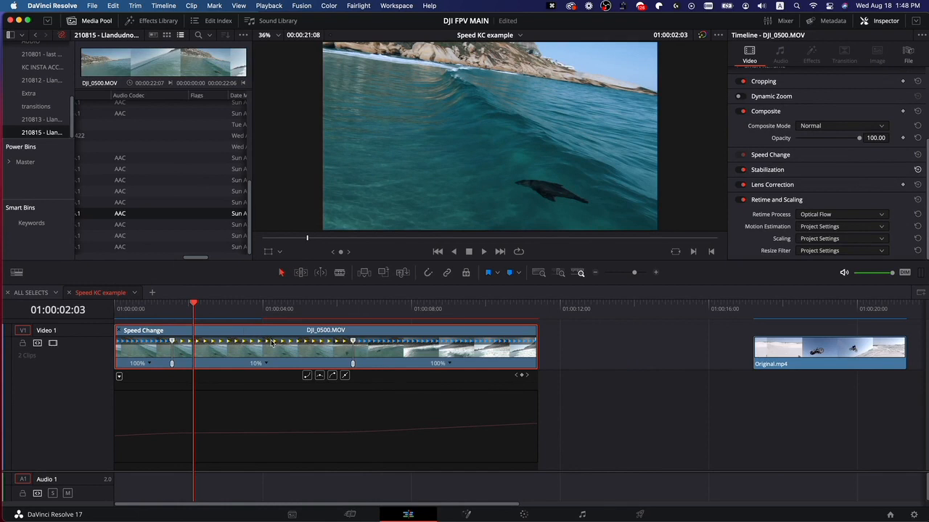
{"action": "left_click", "coordinate": [119, 378]}
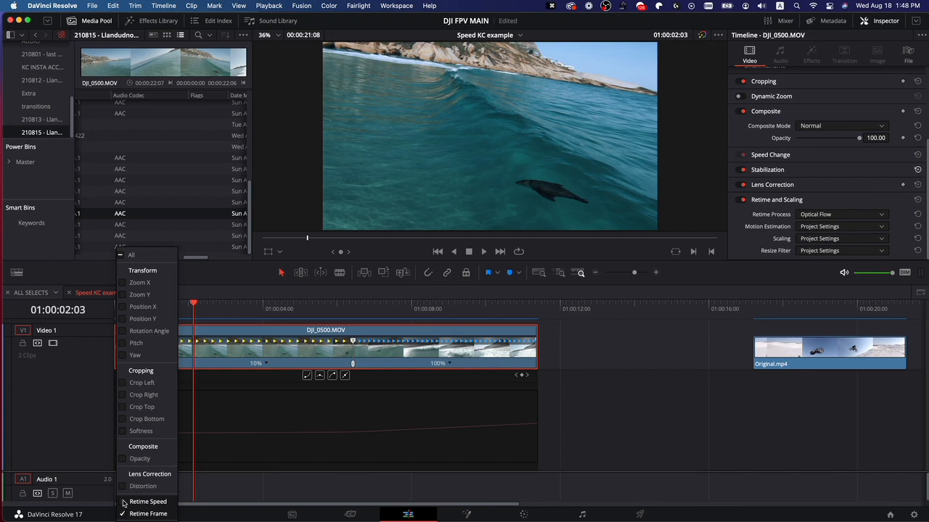
{"action": "left_click", "coordinate": [123, 502]}
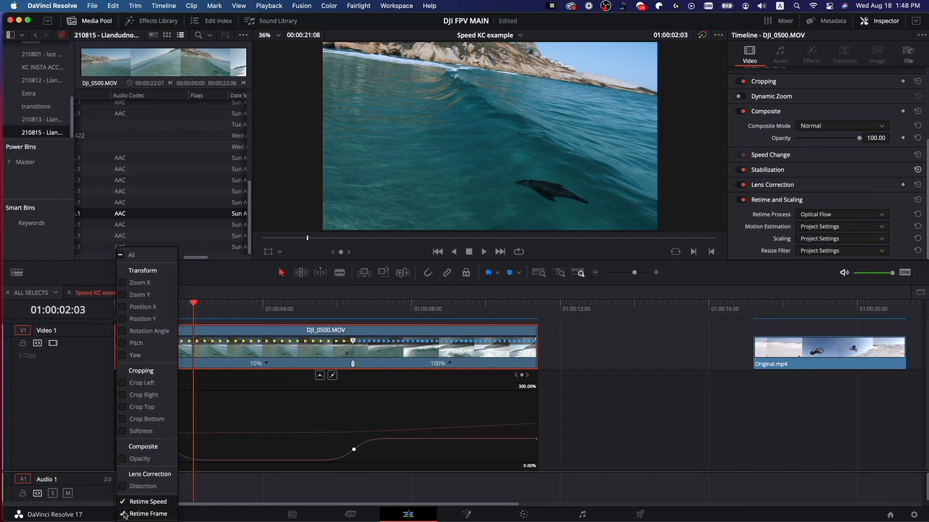
{"action": "left_click", "coordinate": [124, 512]}
{"action": "left_click", "coordinate": [216, 441]}
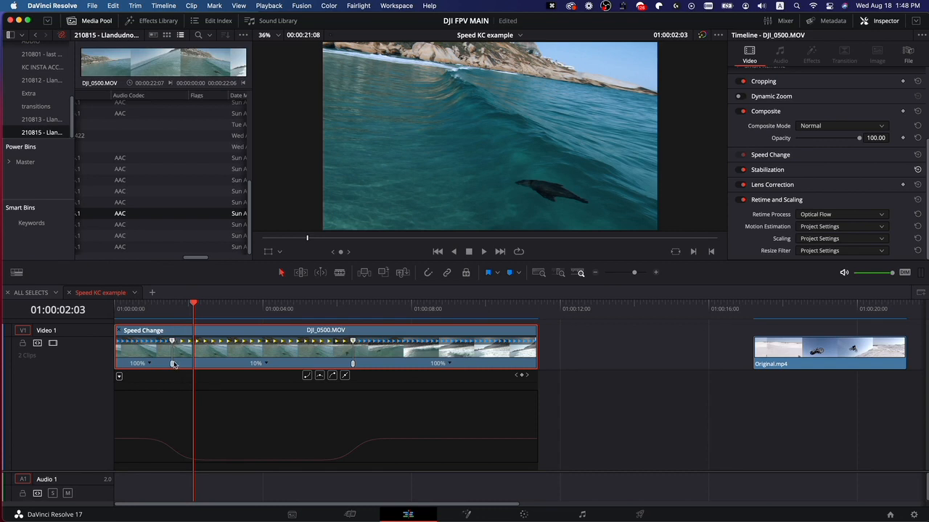
{"action": "left_click", "coordinate": [365, 444]}
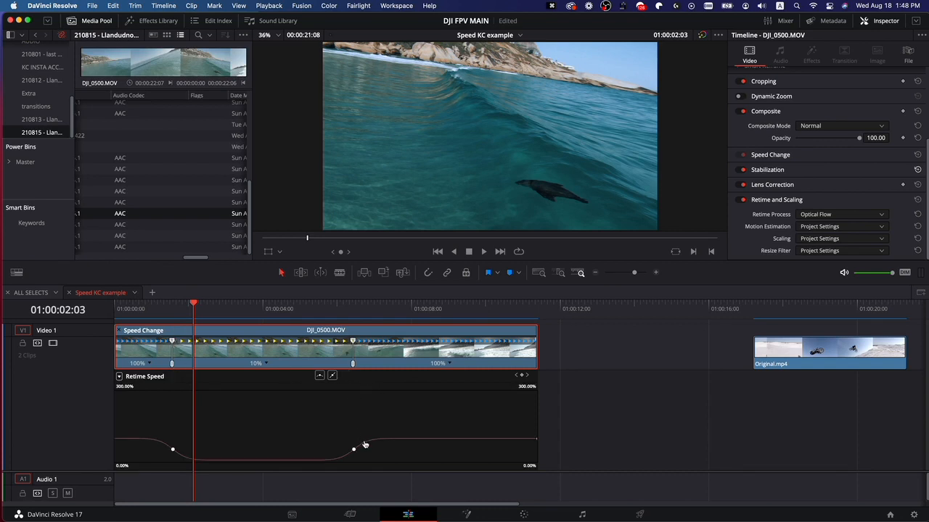
Move the second speed point earlier to bring the middle segment to 17% speed, and set the last segment's speed to 200%.
{"action": "left_click_drag", "start_coordinate": [193, 309], "coordinate": [154, 309]}
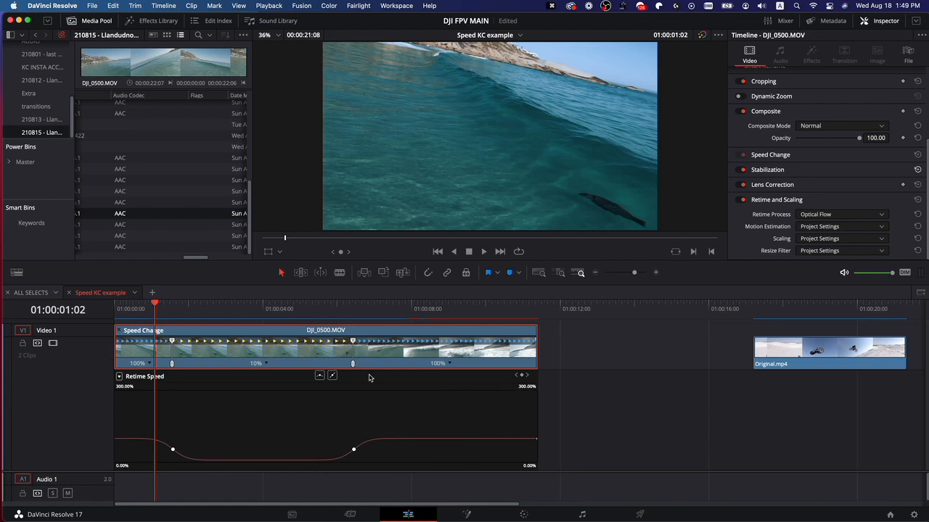
{"action": "left_click_drag", "start_coordinate": [354, 346], "coordinate": [274, 344]}
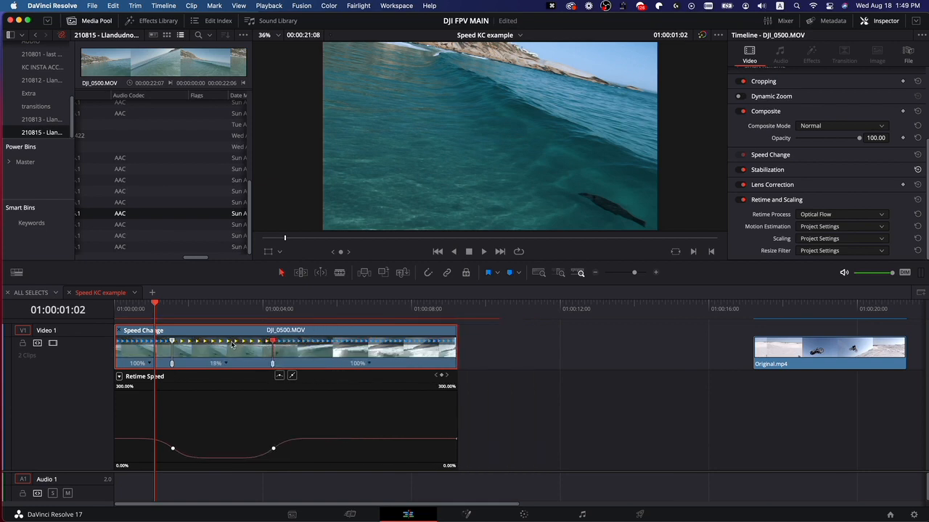
{"action": "left_click", "coordinate": [378, 364]}
{"action": "mouse_move", "coordinate": [422, 403]}
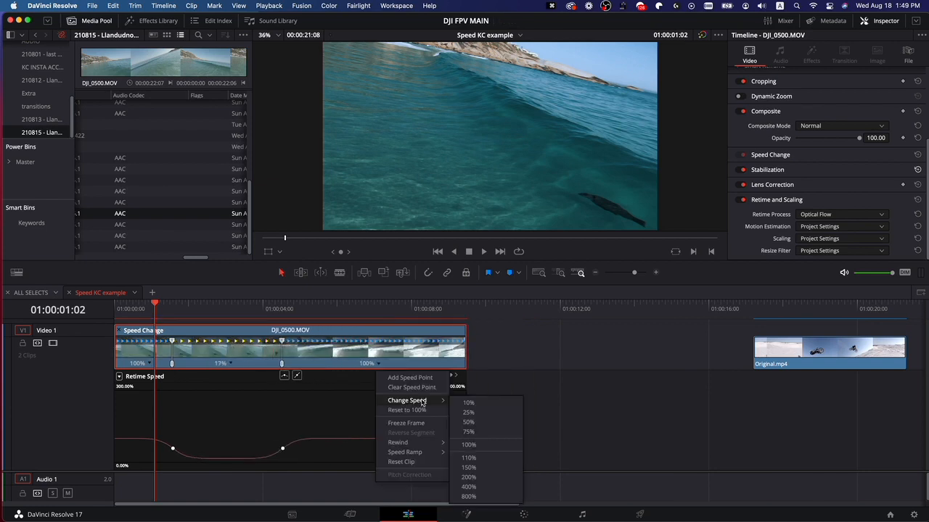
{"action": "left_click", "coordinate": [476, 478]}
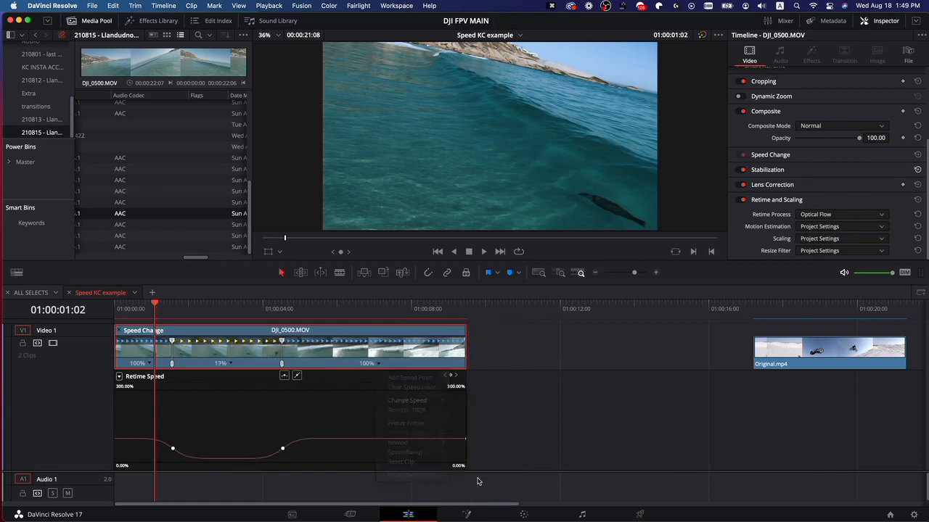
Set the first segment of DJI_0500.MOV to 400% speed and extend the Retime Speed curve's vertical range to 595%.
{"action": "left_click", "coordinate": [147, 364]}
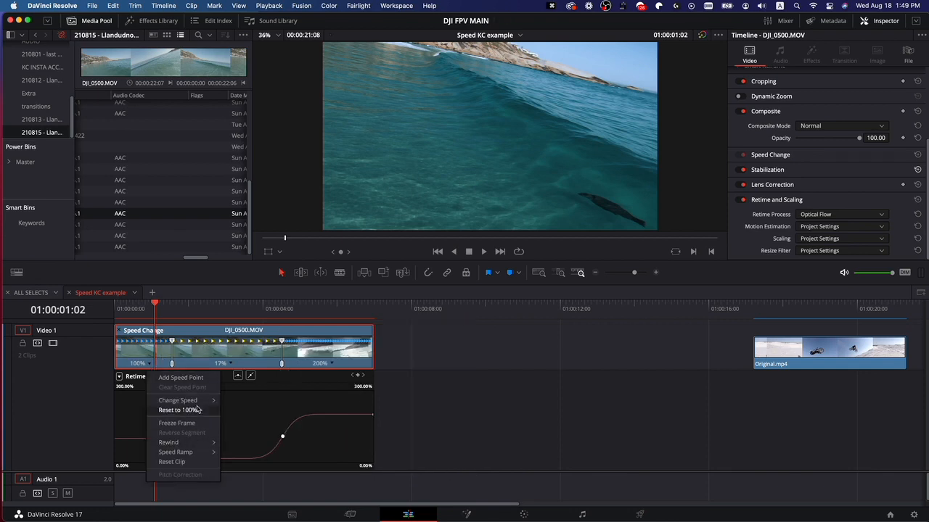
{"action": "mouse_move", "coordinate": [177, 400]}
{"action": "left_click", "coordinate": [247, 490]}
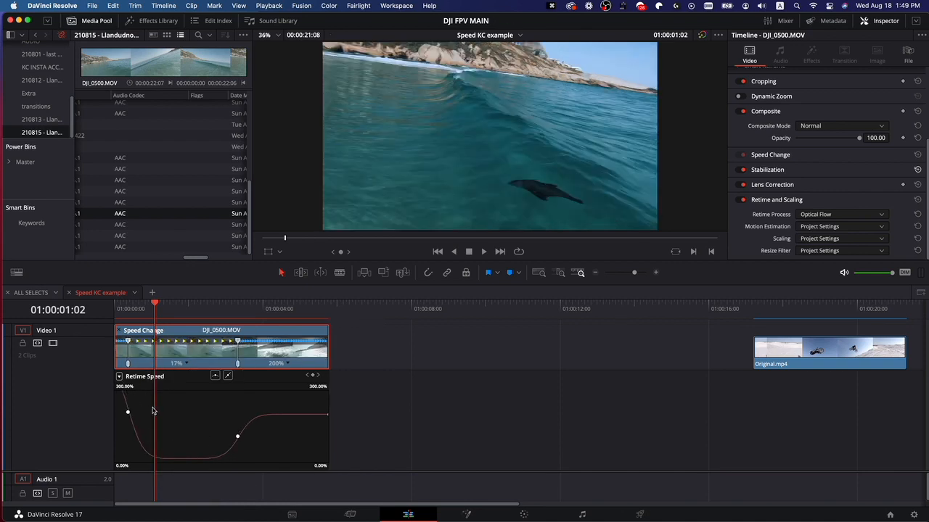
{"action": "key", "text": "super+equal"}
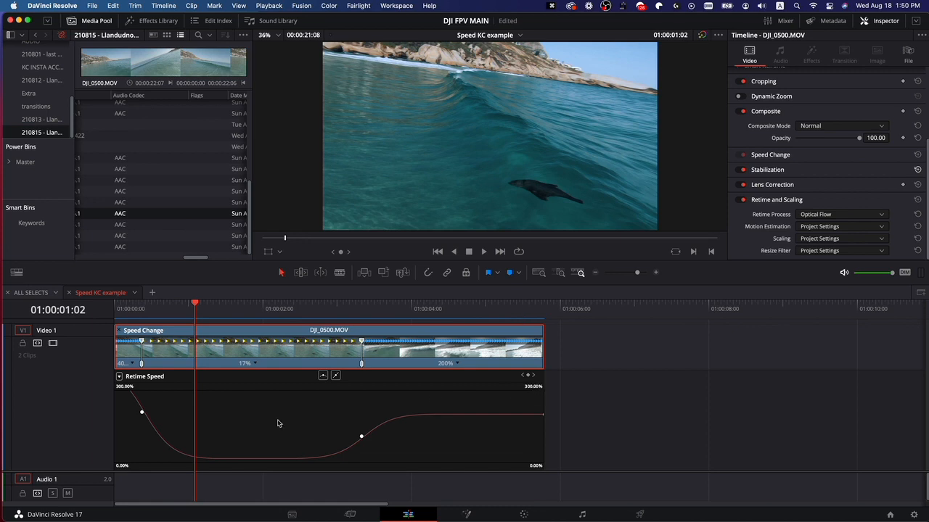
{"action": "left_click_drag", "start_coordinate": [533, 388], "coordinate": [425, 396]}
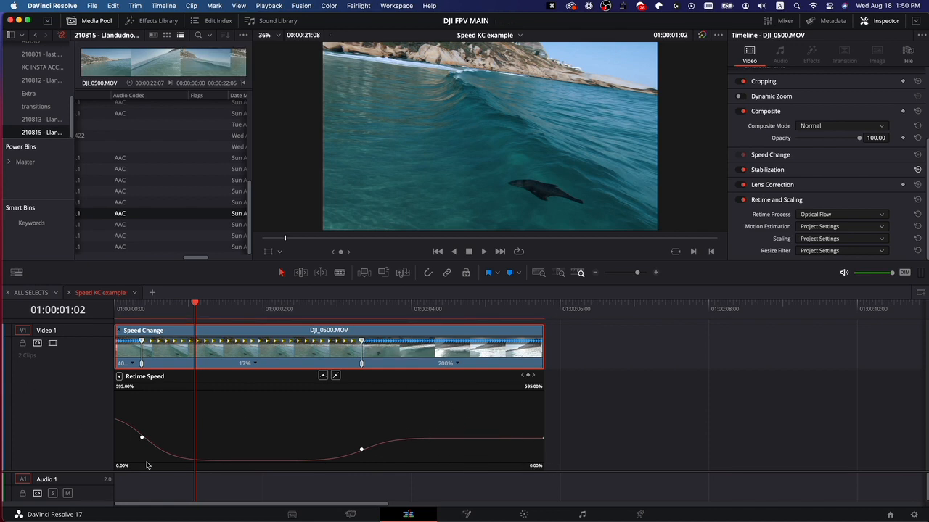
{"action": "left_click_drag", "start_coordinate": [541, 467], "coordinate": [558, 475]}
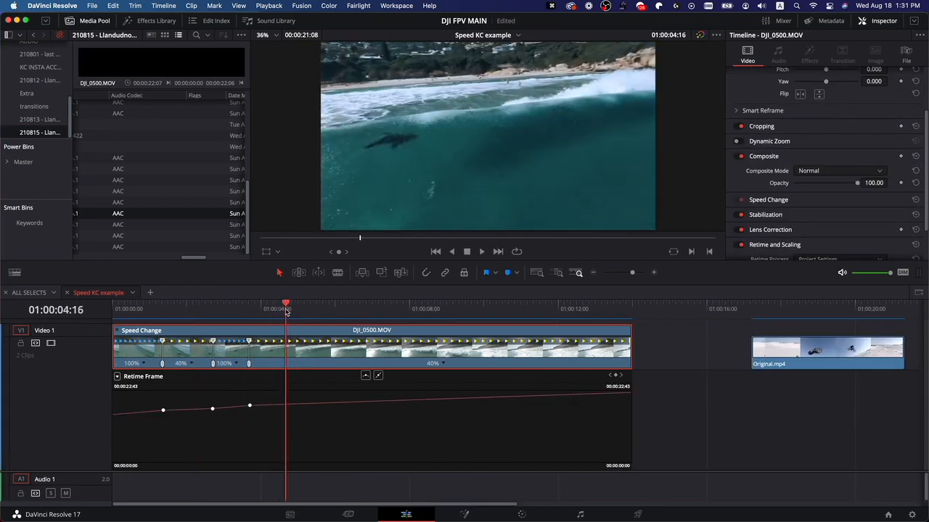
{"action": "left_click", "coordinate": [287, 310]}
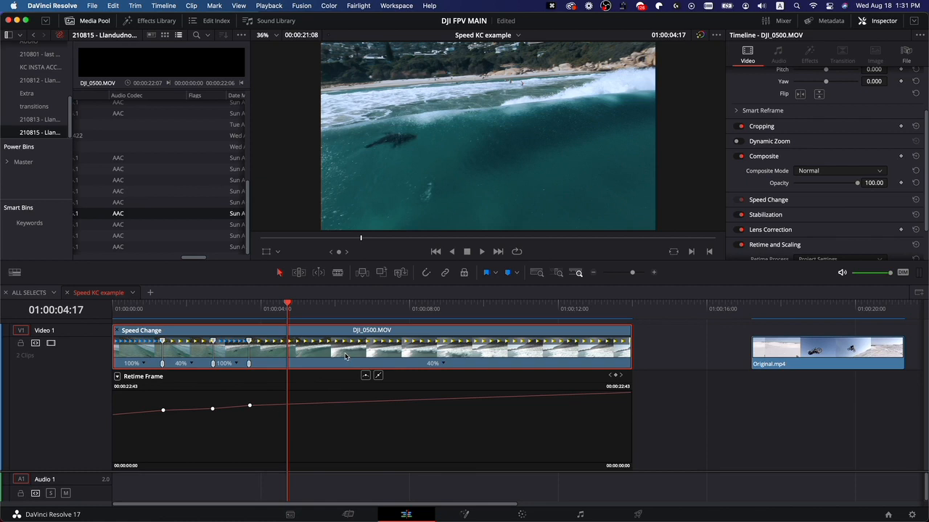
{"action": "key", "text": "shift+super+x"}
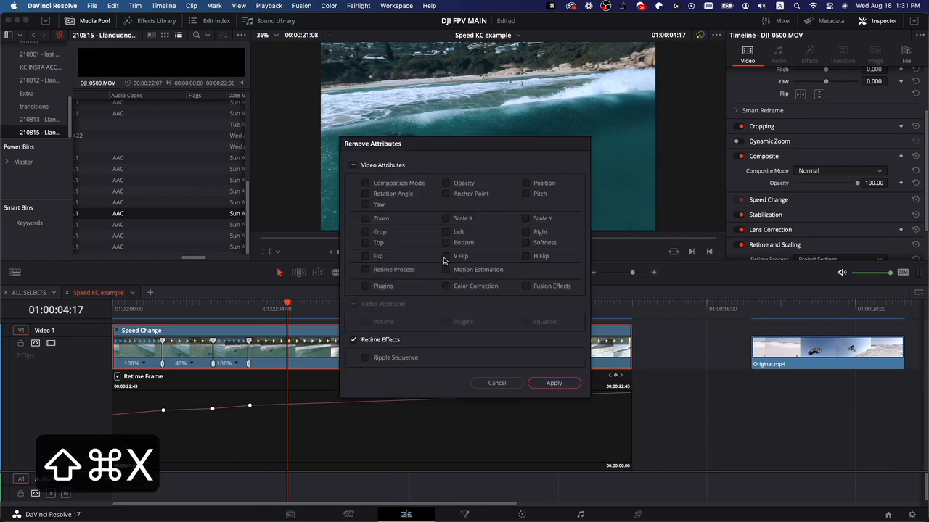
{"action": "left_click", "coordinate": [498, 383]}
{"action": "right_click", "coordinate": [385, 332]}
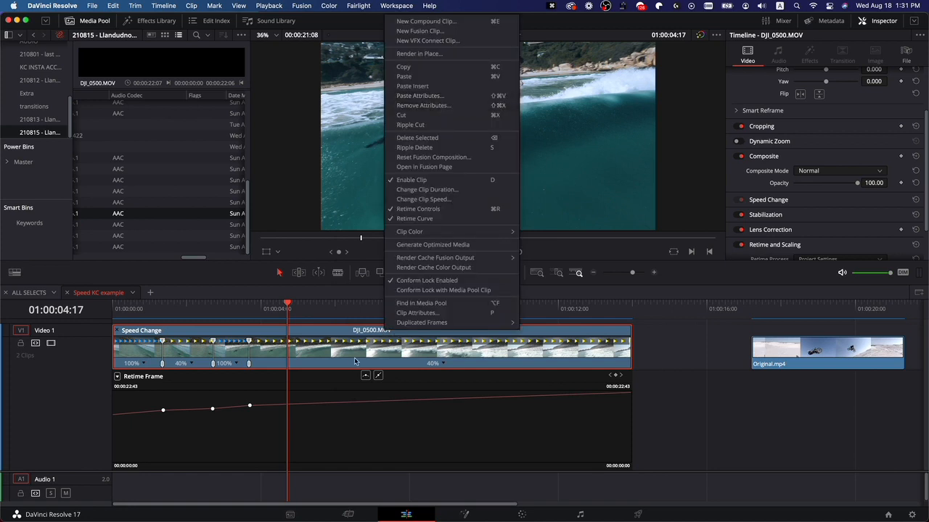
{"action": "left_click", "coordinate": [344, 334]}
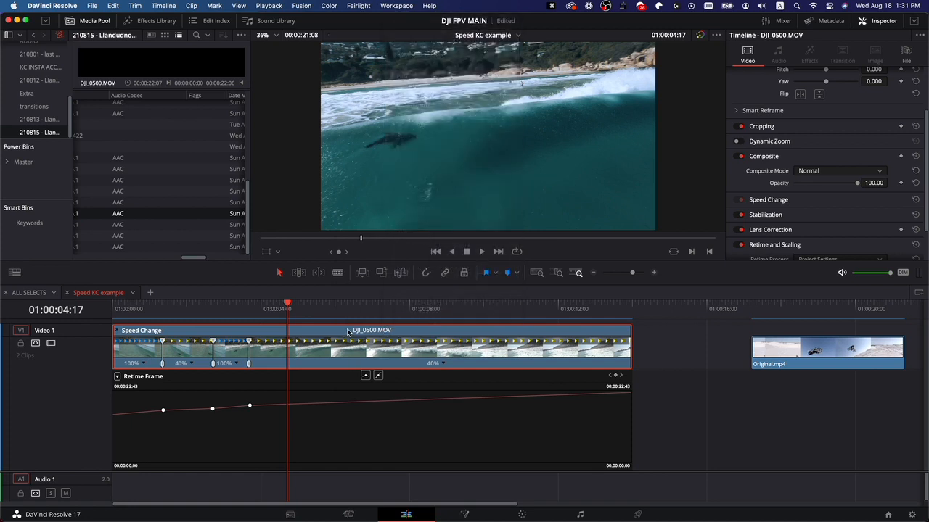
Remove the Retime Effects attribute from DJI_0500.MOV with Ripple Sequence left off.
{"action": "key", "text": "shift+super+x"}
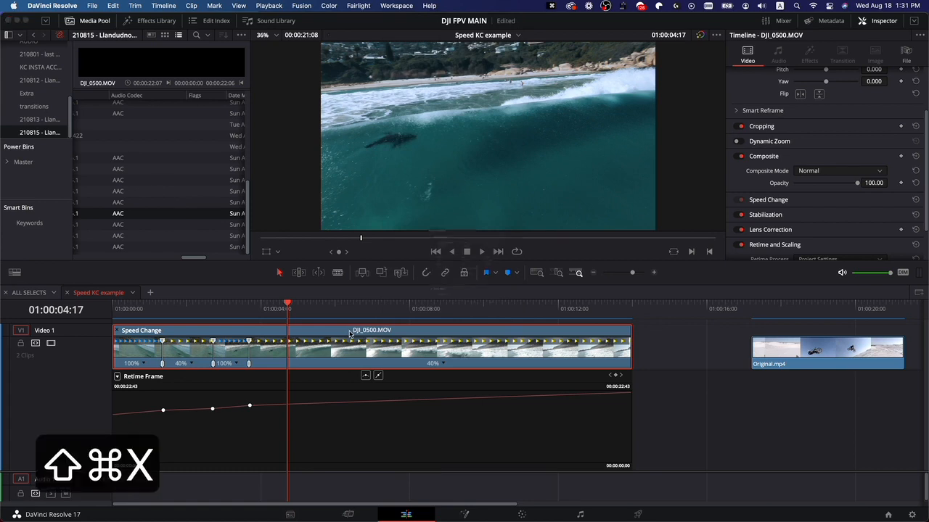
{"action": "left_click", "coordinate": [400, 339]}
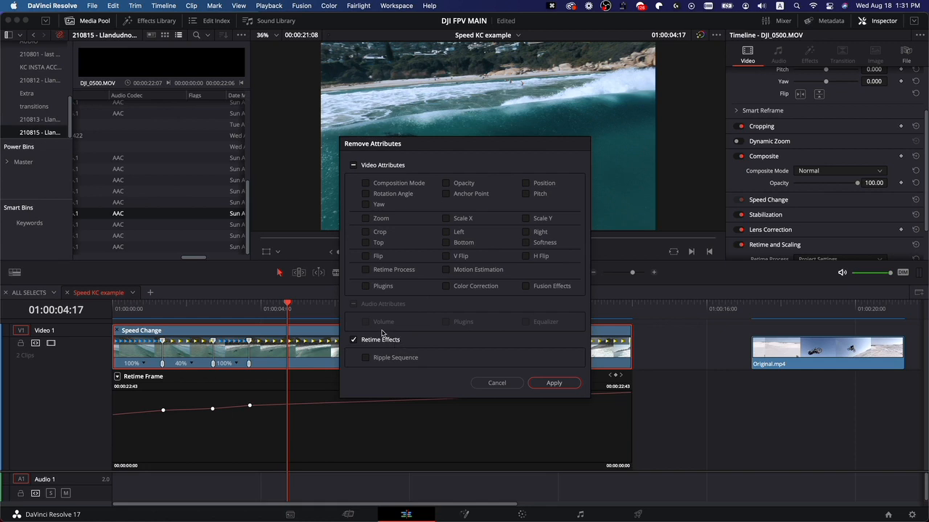
{"action": "left_click", "coordinate": [355, 341]}
{"action": "left_click", "coordinate": [367, 359]}
{"action": "left_click", "coordinate": [369, 359]}
{"action": "left_click", "coordinate": [554, 383]}
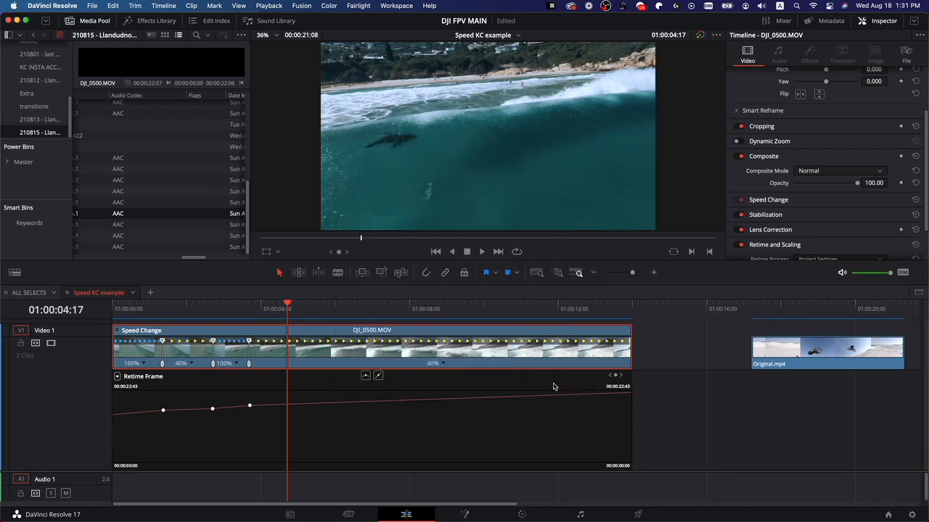
Play DJI_0500.MOV from 01:00:00:00 to check its motion without the speed changes.
{"action": "left_click_drag", "start_coordinate": [184, 313], "coordinate": [111, 314]}
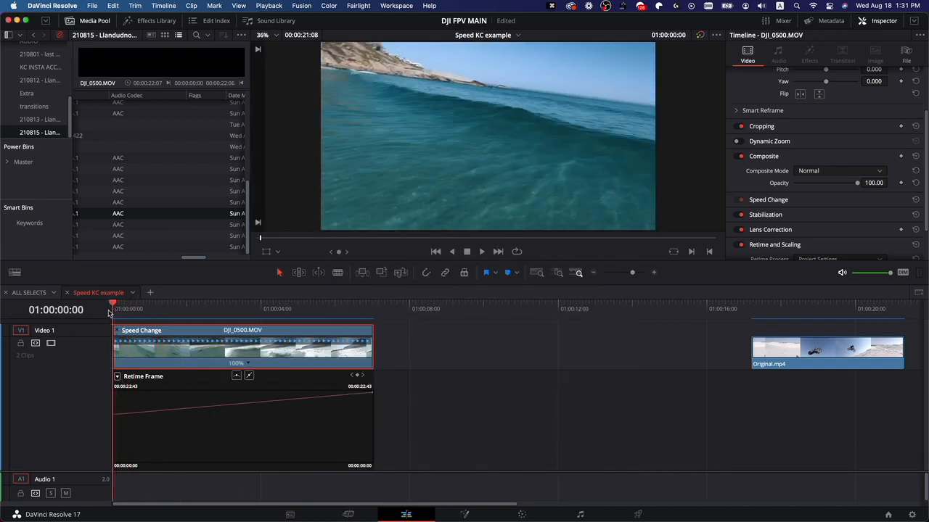
{"action": "key", "text": "space"}
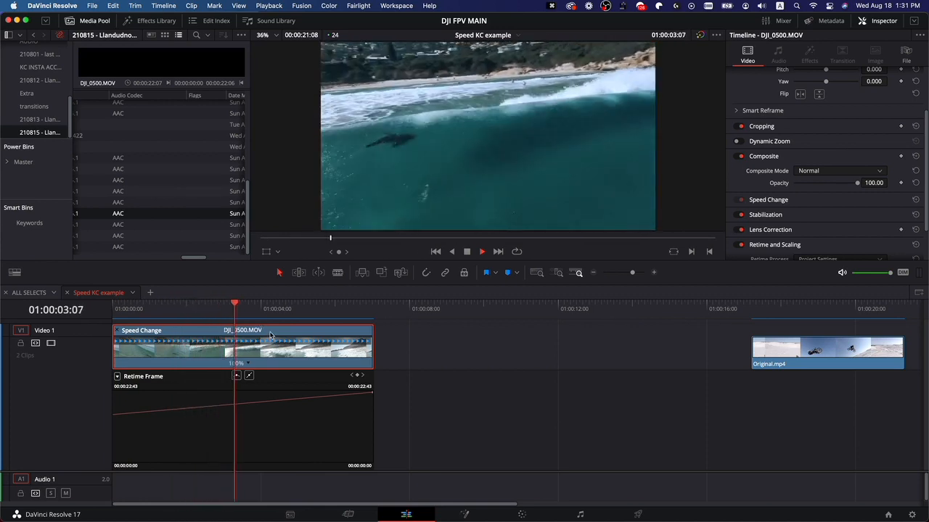
{"action": "key", "text": "space"}
Hide the retime controls and retime curve of DJI_0500.MOV, and play the timeline from its start.
{"action": "key", "text": "super+r"}
{"action": "key", "text": "shift+super+r"}
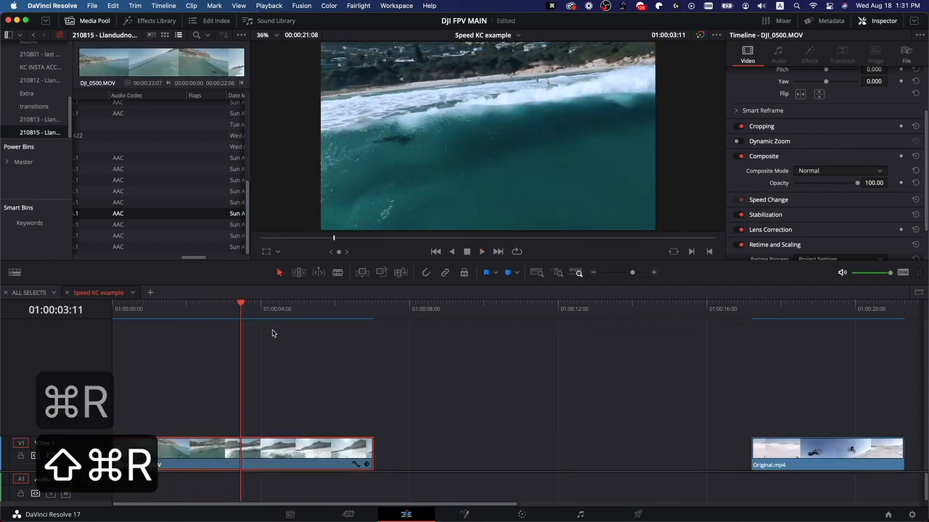
{"action": "key", "text": "Home"}
{"action": "key", "text": "space"}
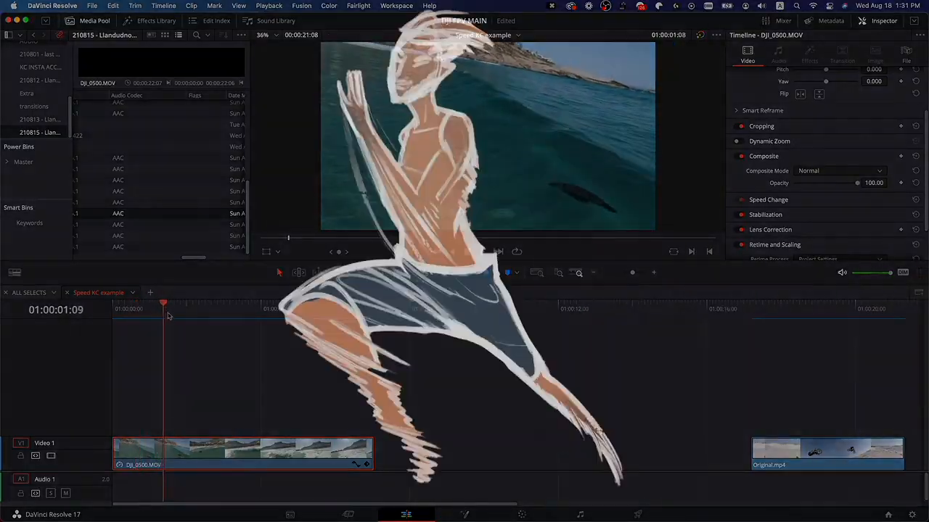